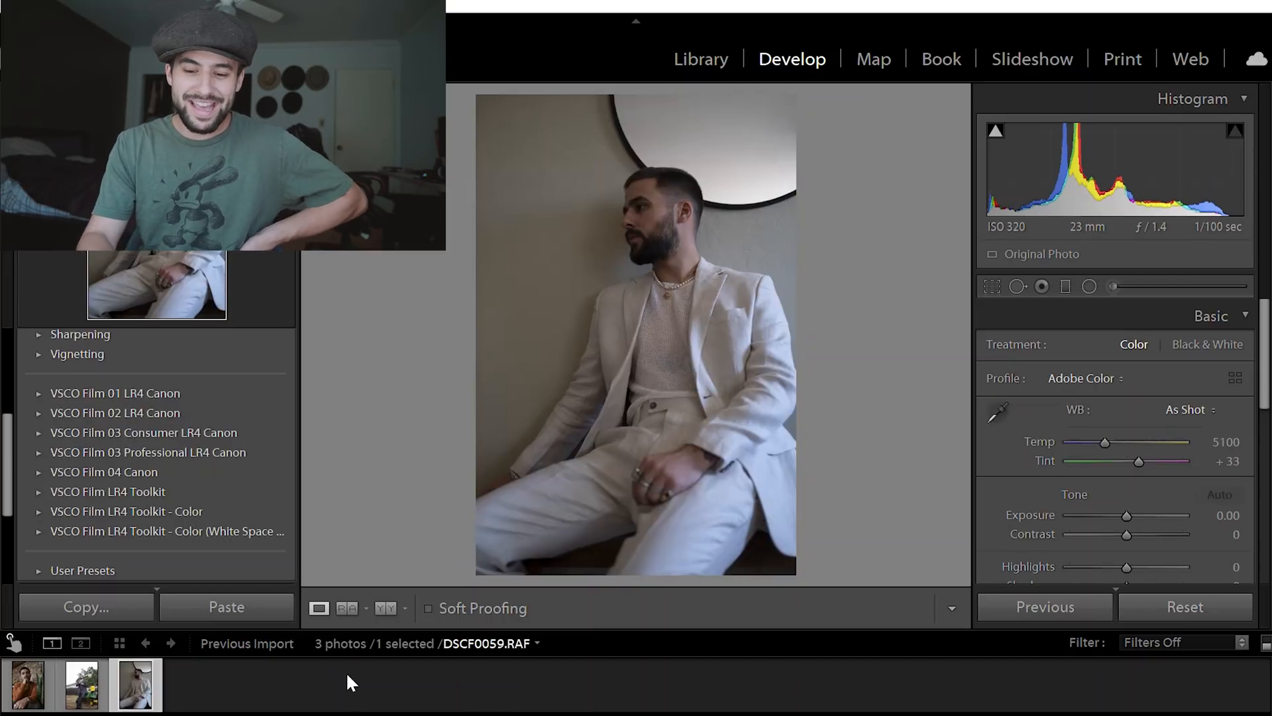
# - Open IMG_9720.CR2 for editing and set its exposure to -0.36 and contrast to -10
pyautogui.click(75, 669)
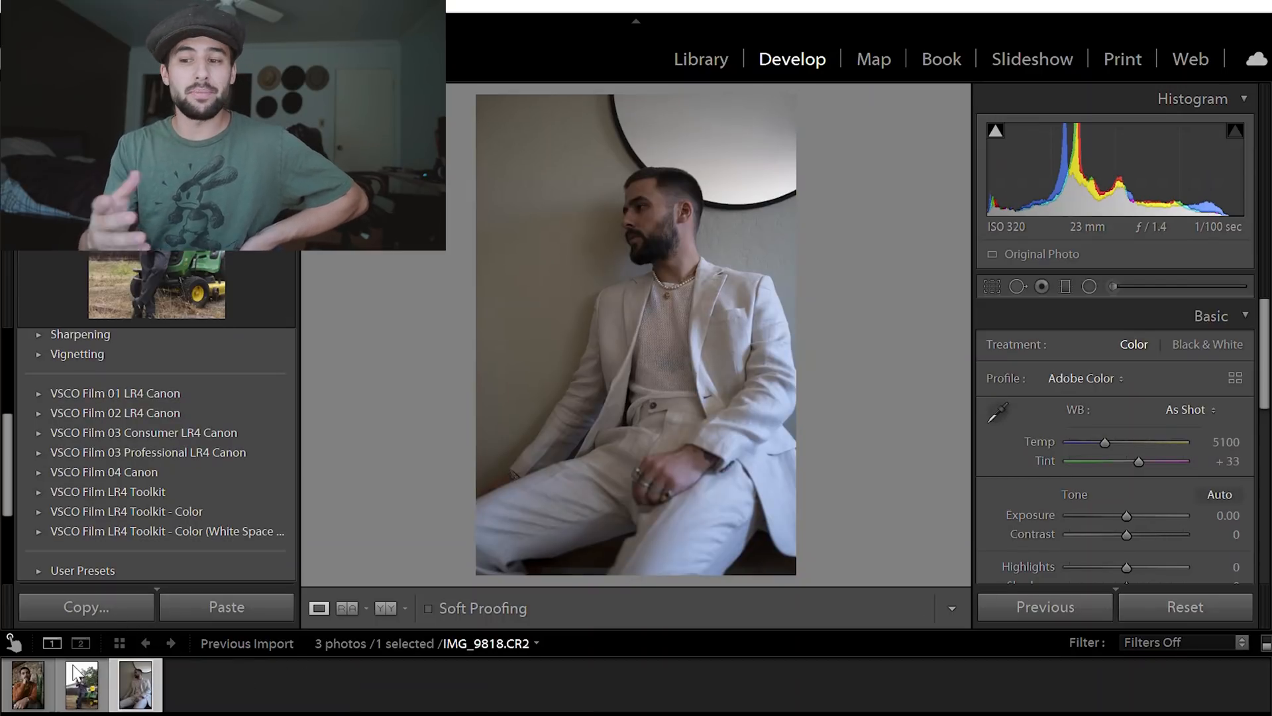
pyautogui.click(29, 665)
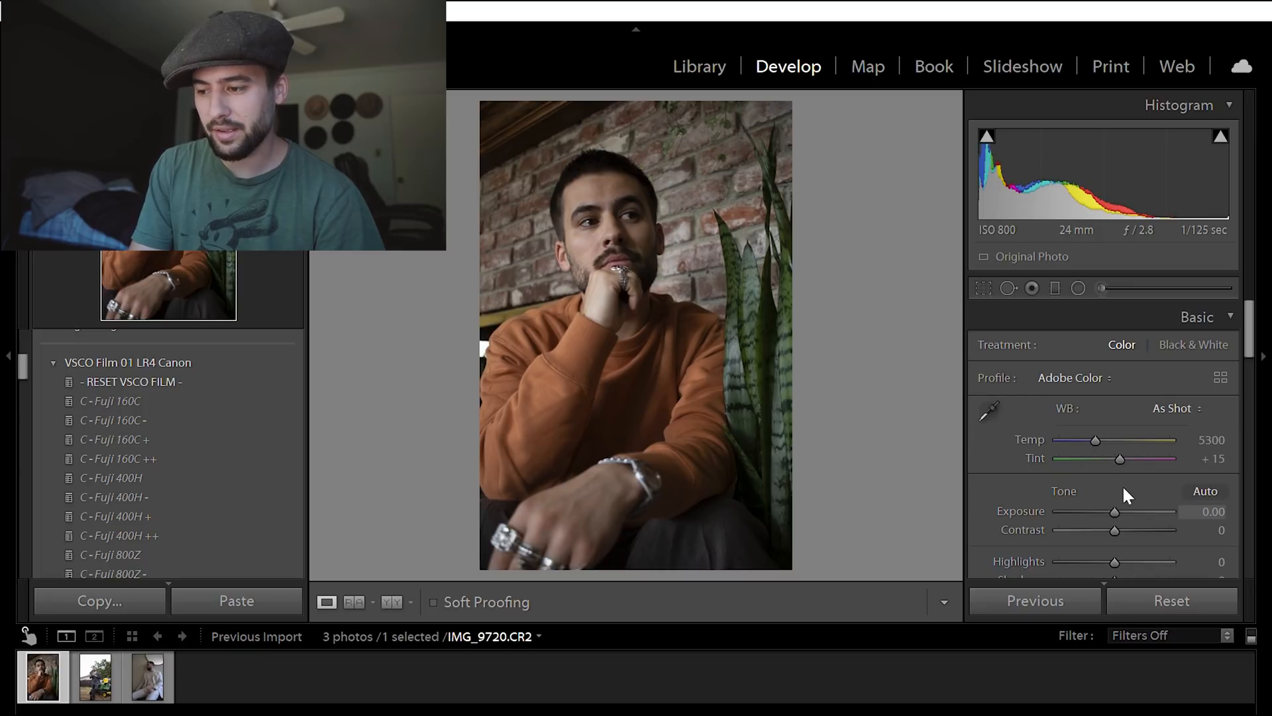
pyautogui.scroll(-5, 1116, 488)
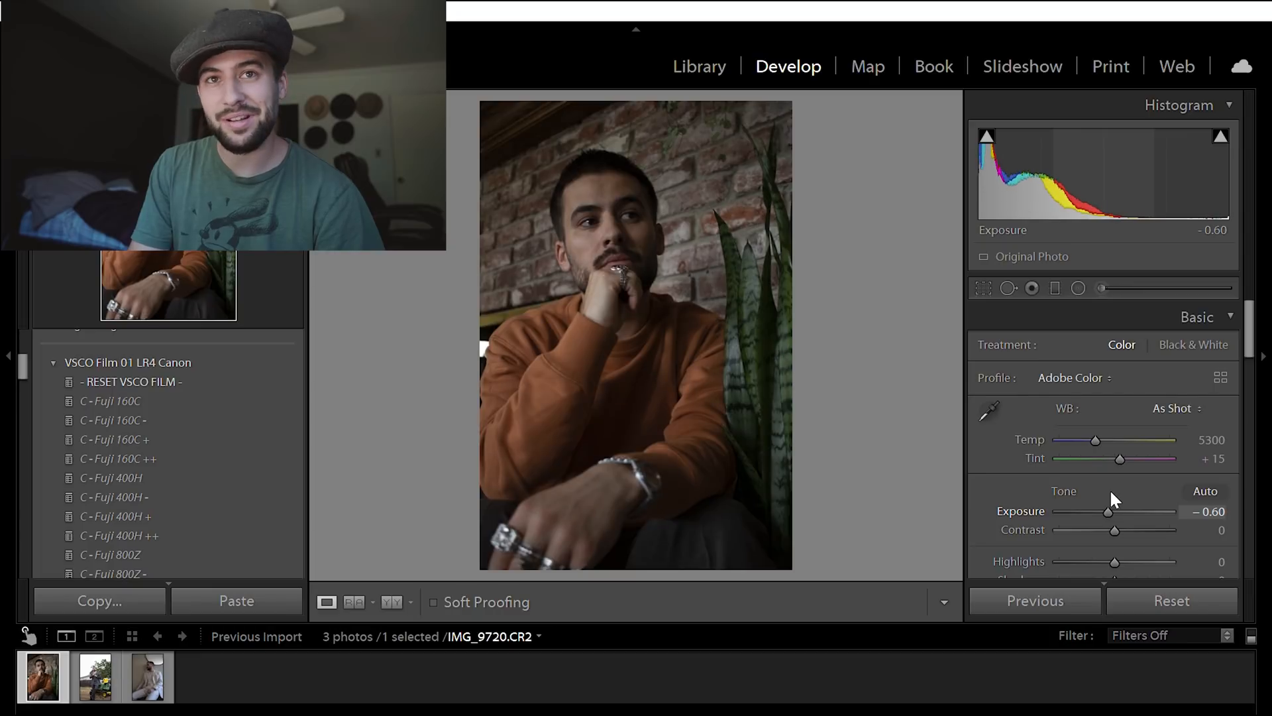
pyautogui.scroll(2, 1110, 491)
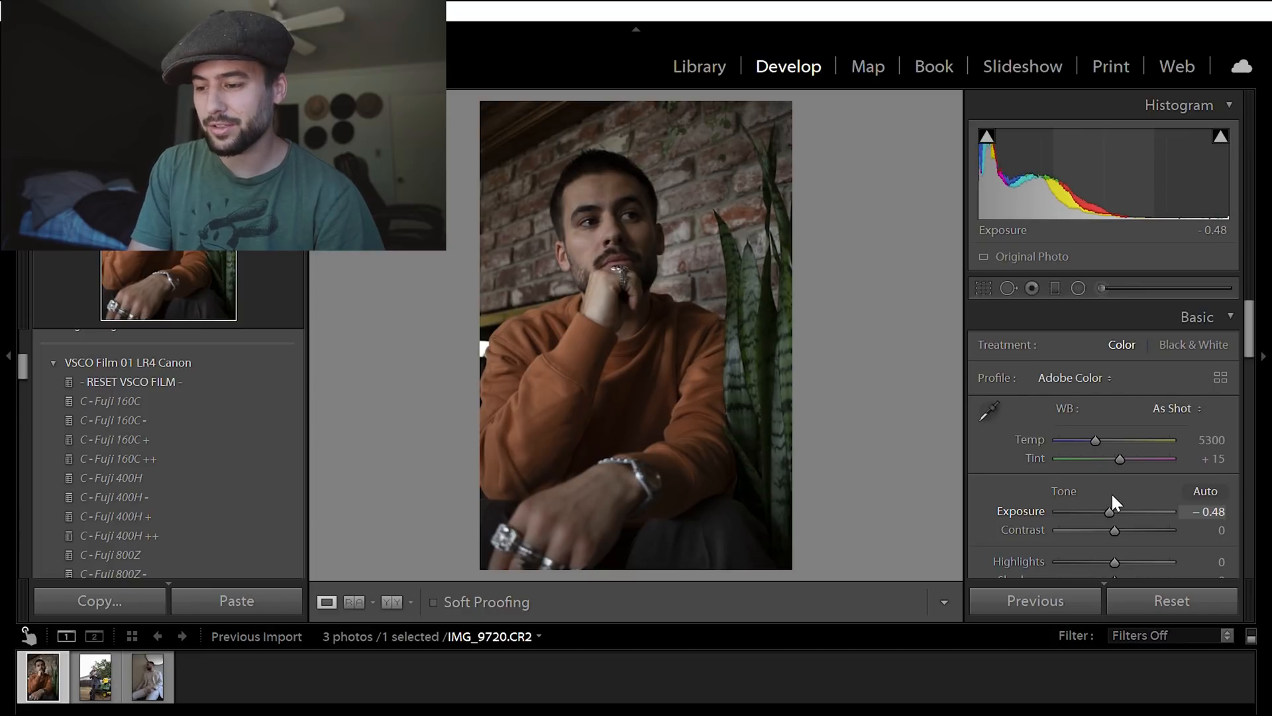
pyautogui.scroll(4, 1111, 490)
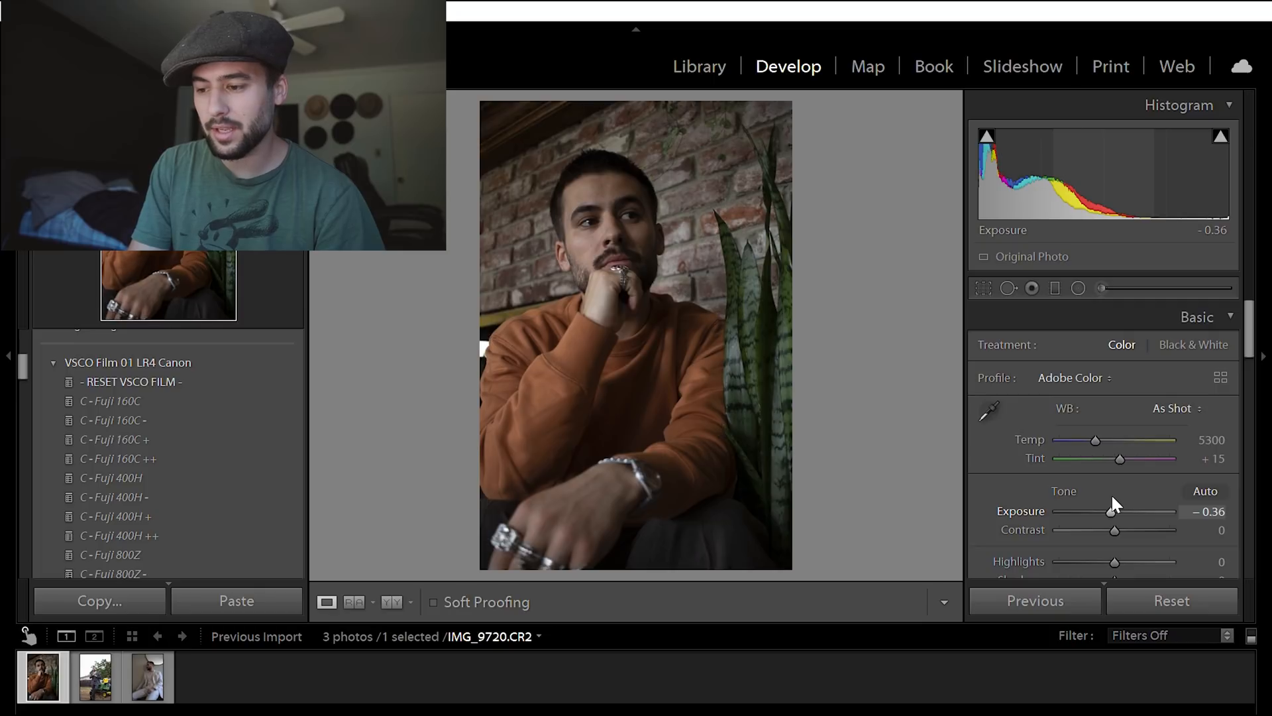
pyautogui.moveTo(1114, 529); pyautogui.dragTo(1109, 529)
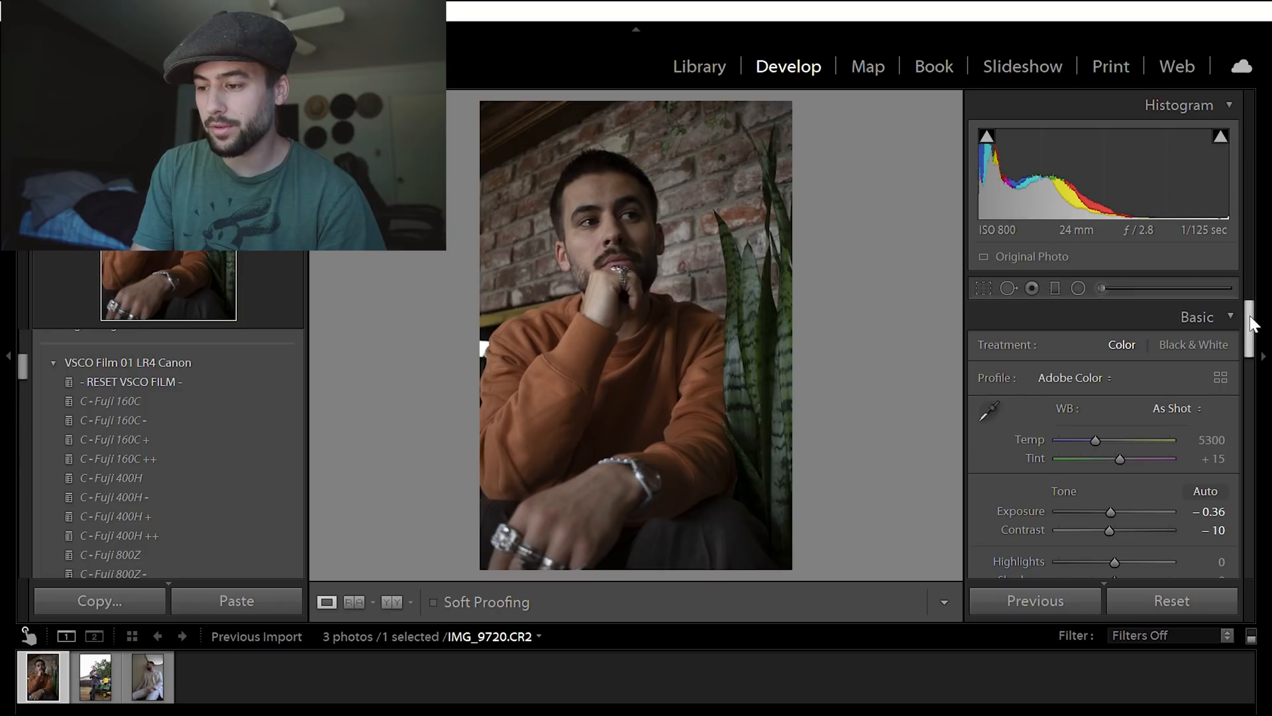
# - Set the photo's highlights to +15 and shadows to -15
pyautogui.moveTo(1252, 325); pyautogui.dragTo(1252, 357)
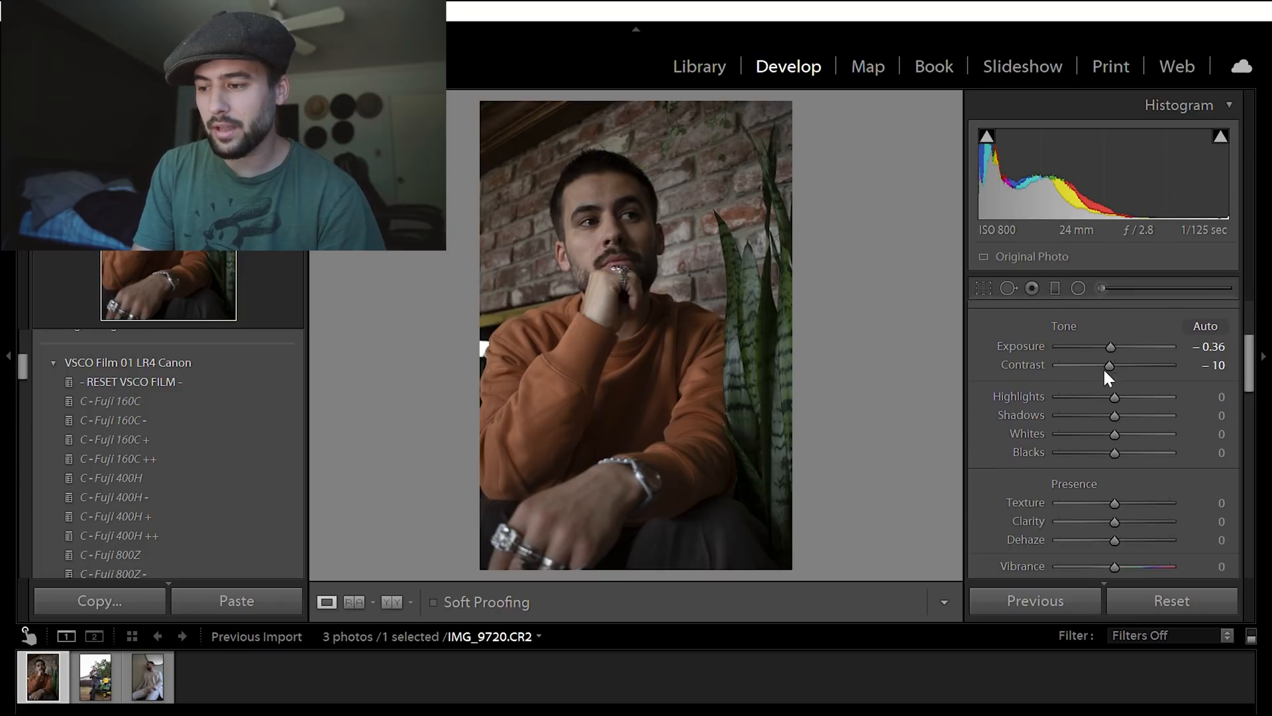
pyautogui.moveTo(1116, 378)
pyautogui.mouseDown()
pyautogui.moveTo(1093, 377)
pyautogui.moveTo(1149, 378)
pyautogui.moveTo(1127, 383)
pyautogui.mouseUp()
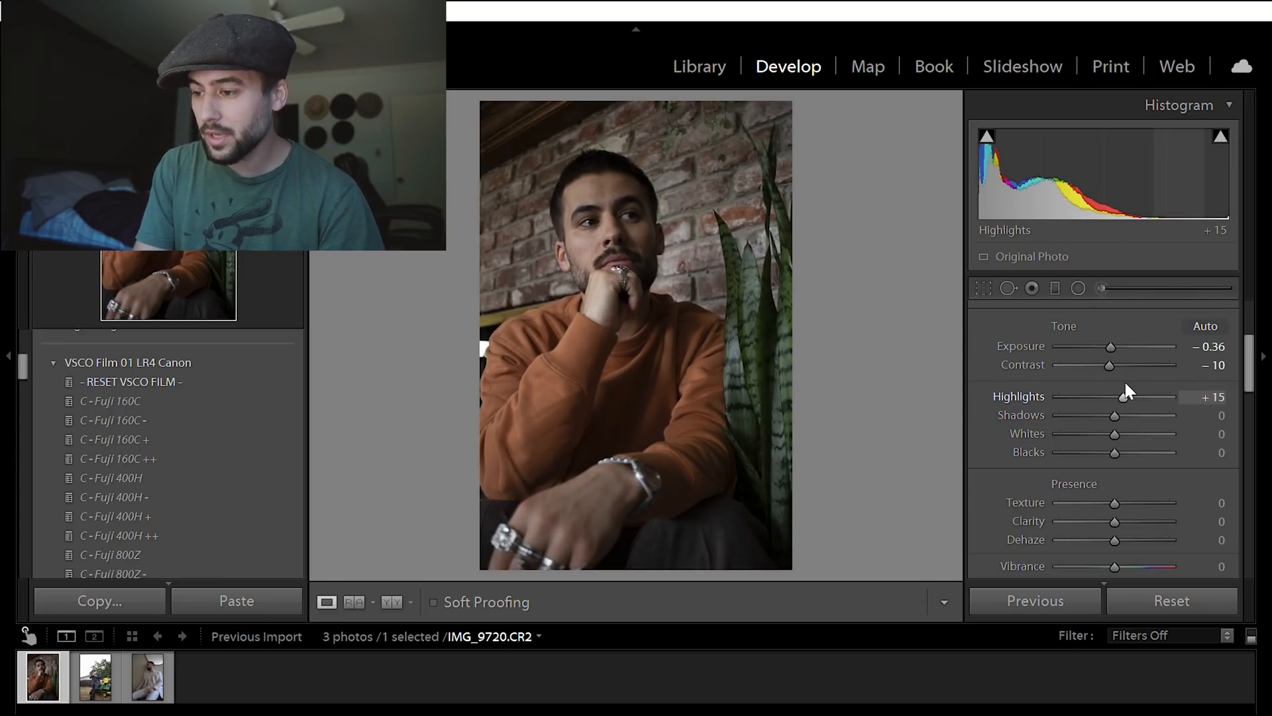
pyautogui.moveTo(1114, 398); pyautogui.dragTo(1106, 402)
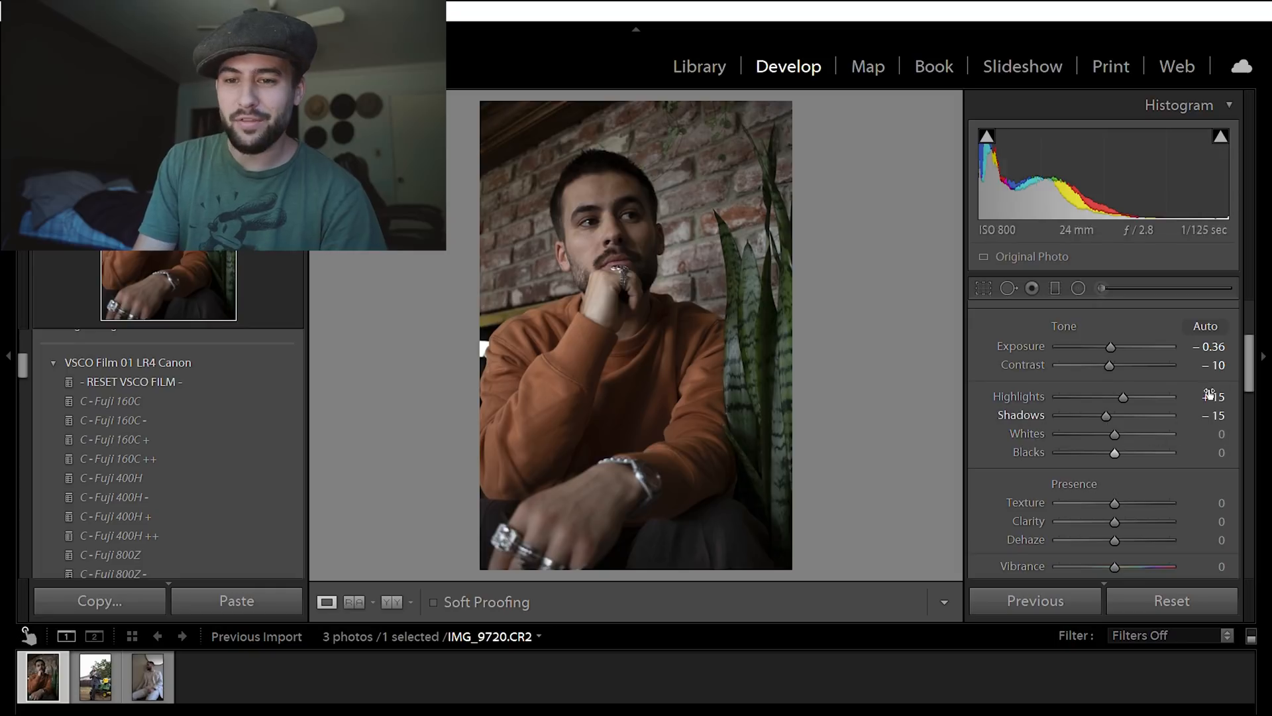
pyautogui.moveTo(1250, 350); pyautogui.dragTo(1248, 352)
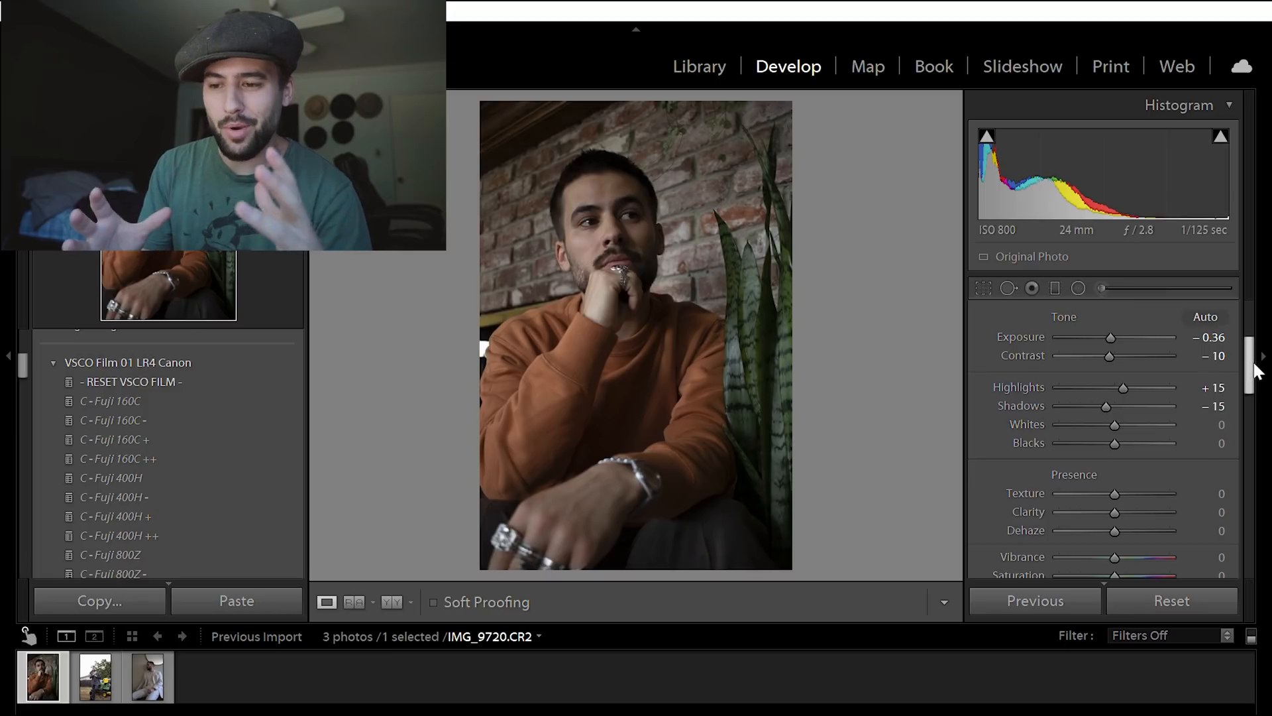
pyautogui.moveTo(1251, 356); pyautogui.dragTo(1250, 358)
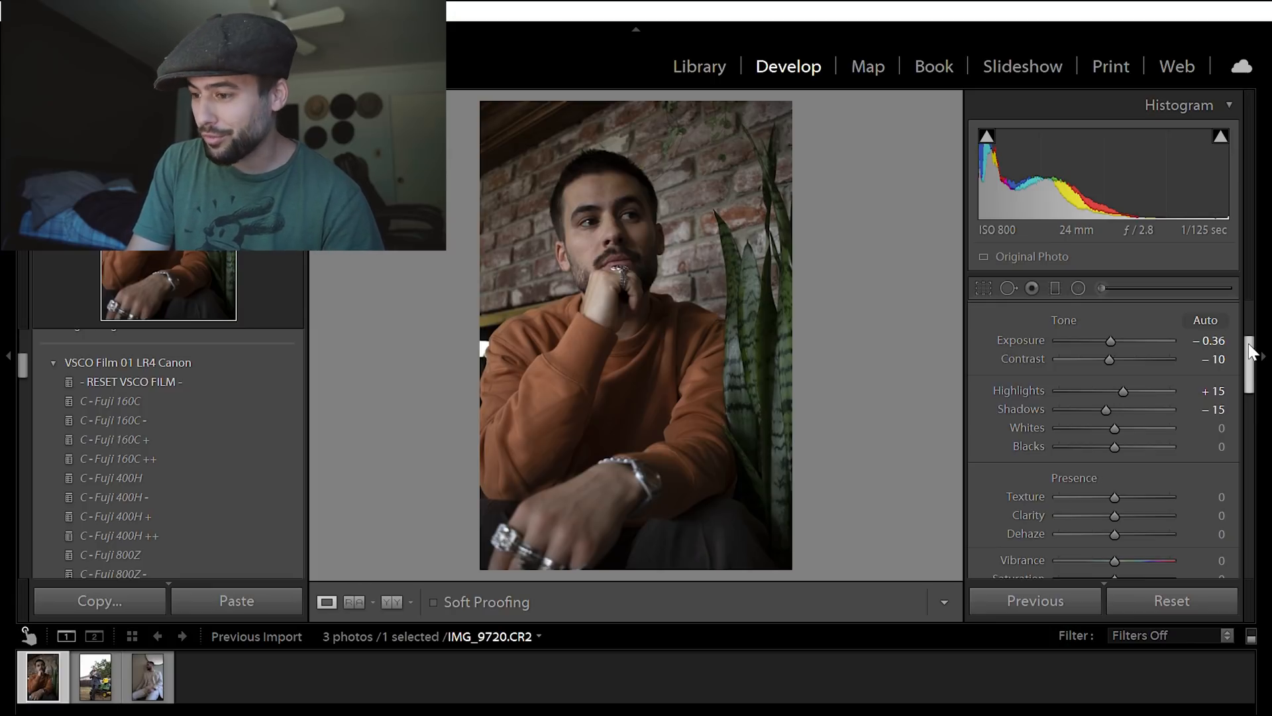
pyautogui.moveTo(1249, 344)
pyautogui.mouseDown()
pyautogui.moveTo(1252, 357)
pyautogui.moveTo(1252, 346)
pyautogui.mouseUp()
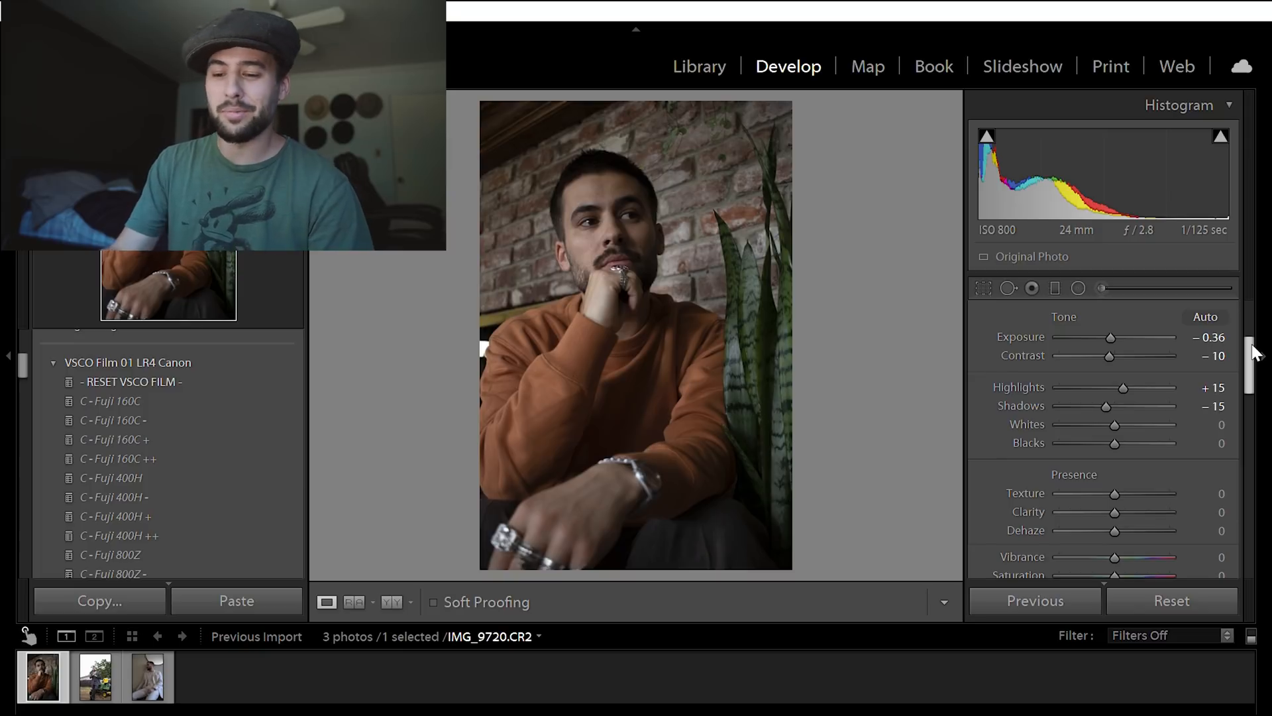
pyautogui.moveTo(1254, 351); pyautogui.dragTo(1254, 354)
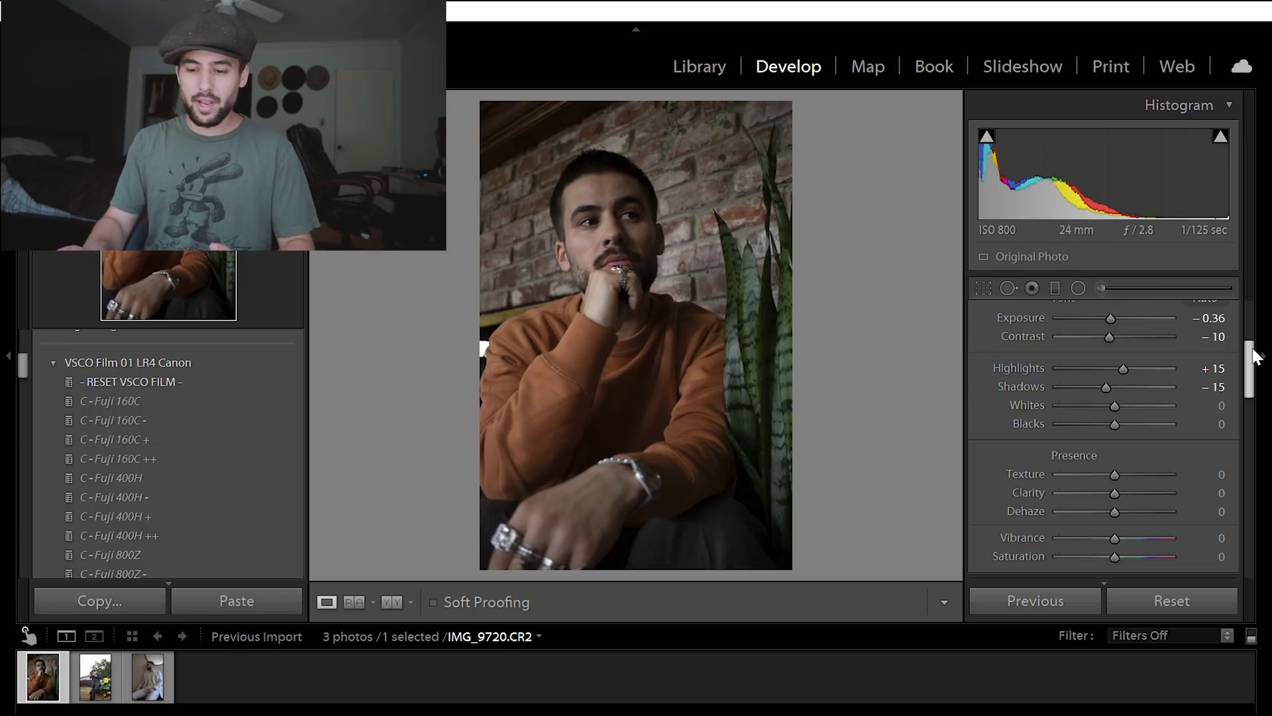
pyautogui.scroll(-3, 1255, 356)
pyautogui.scroll(3, 1256, 358)
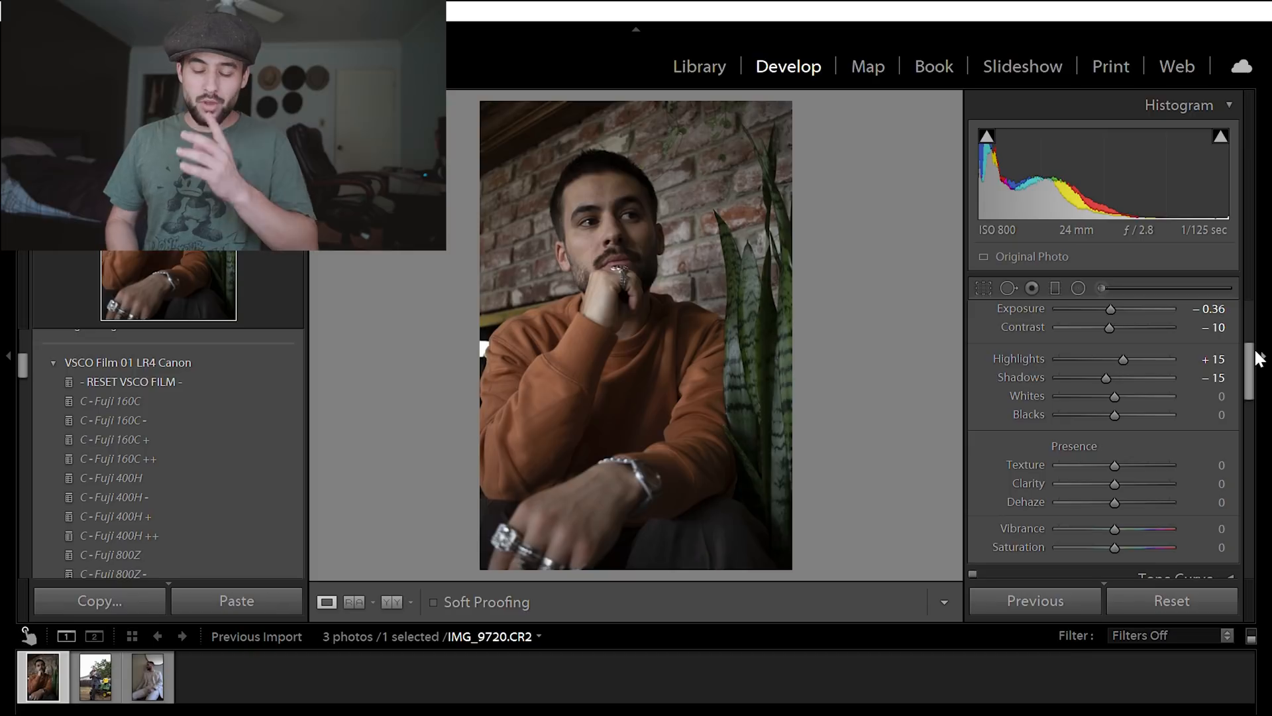
# - Raise the photo's texture to +5 in the presence adjustments
pyautogui.moveTo(1259, 358); pyautogui.dragTo(1257, 376)
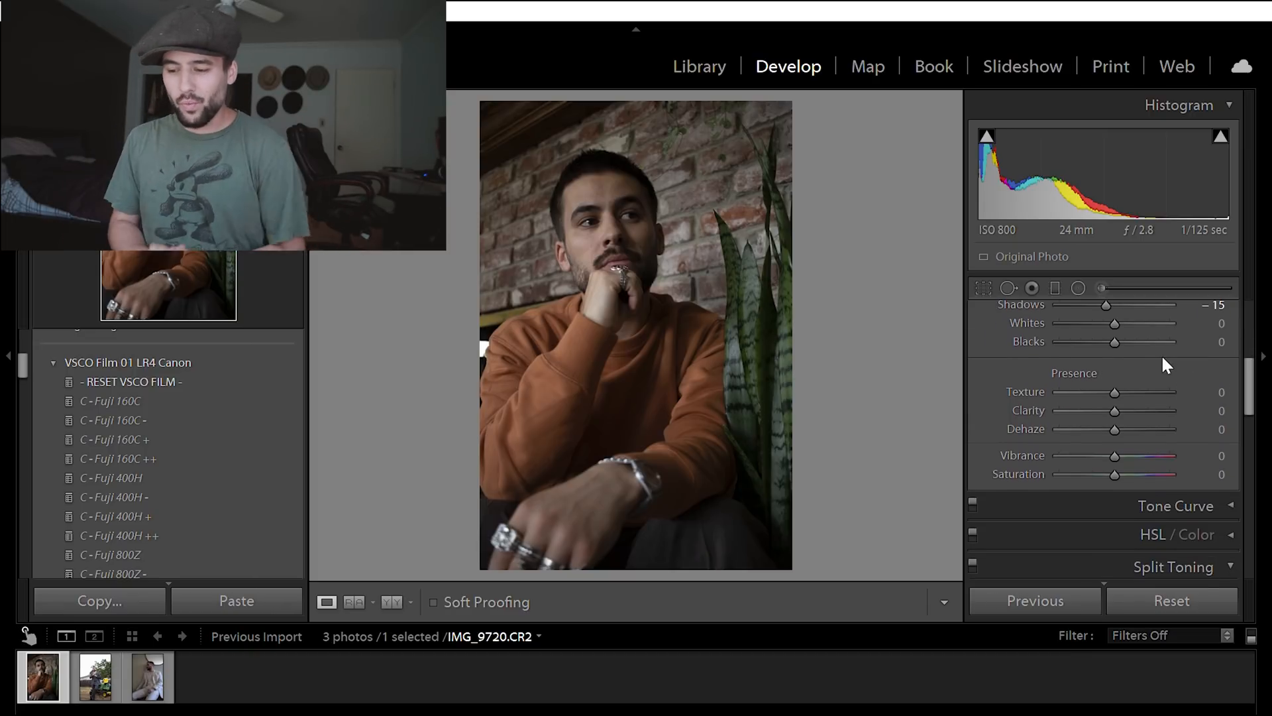
pyautogui.scroll(-6, 1115, 374)
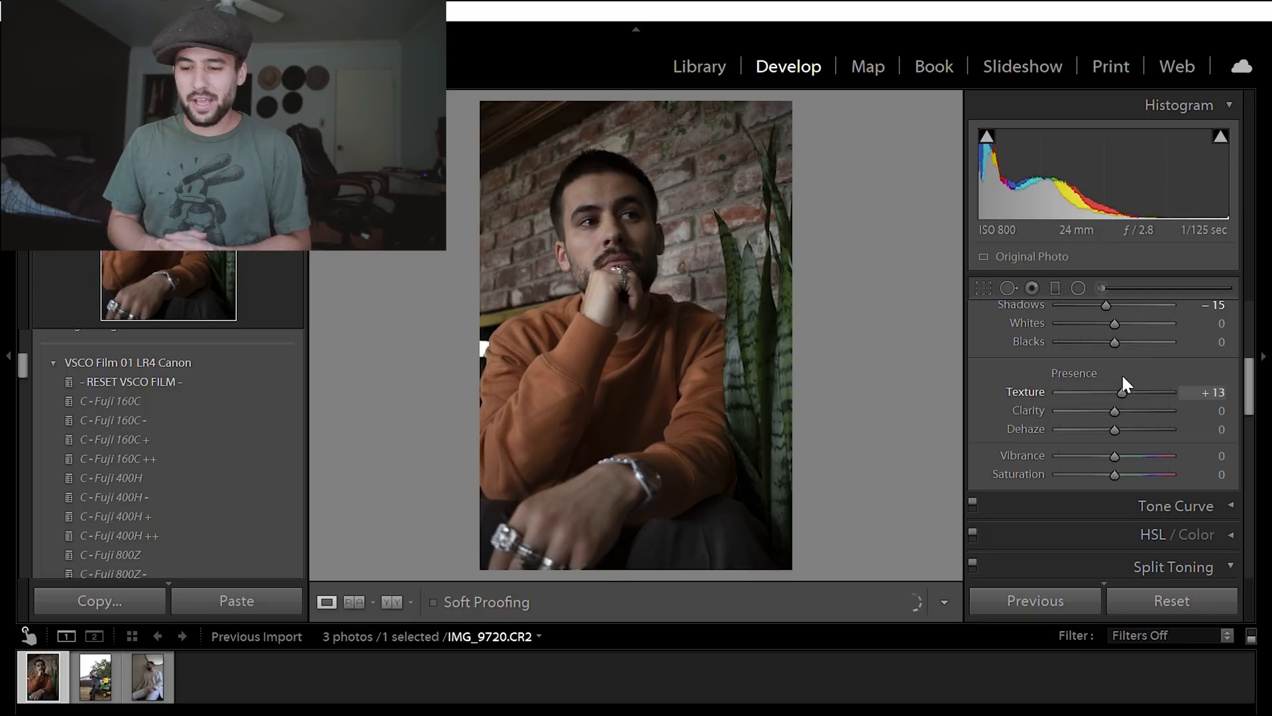
pyautogui.scroll(2, 1108, 376)
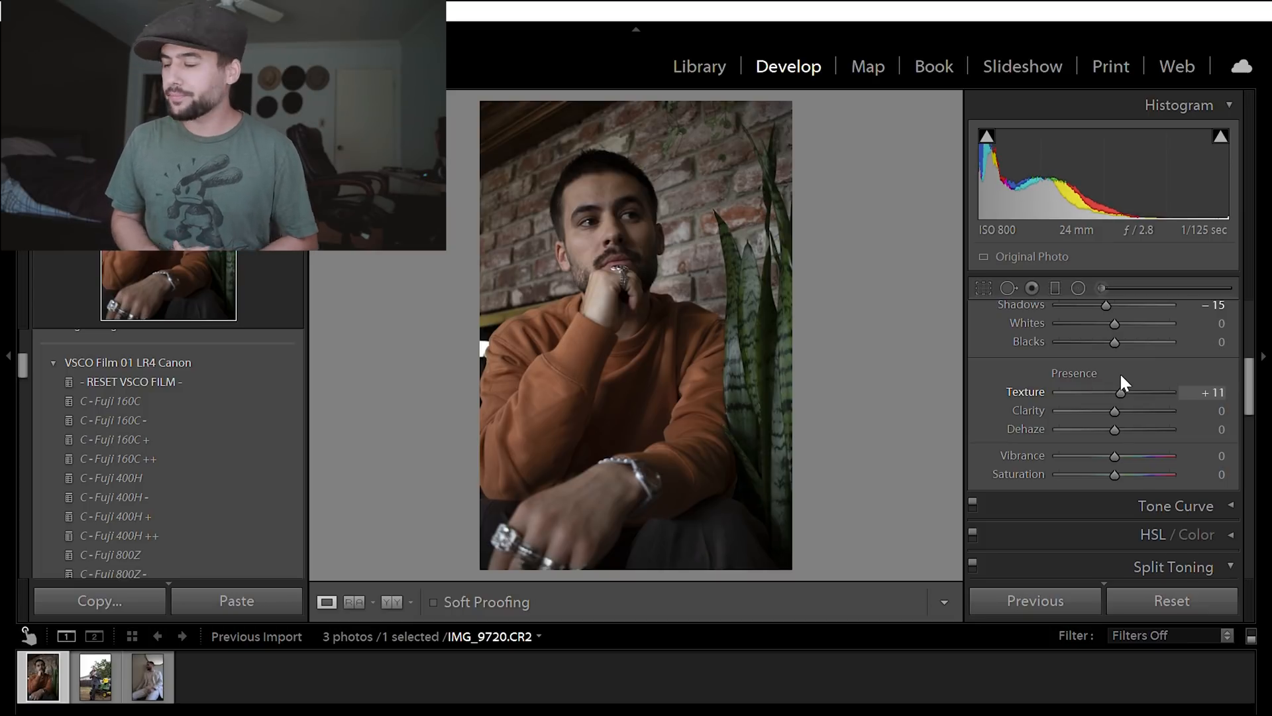
pyautogui.scroll(10, 1110, 374)
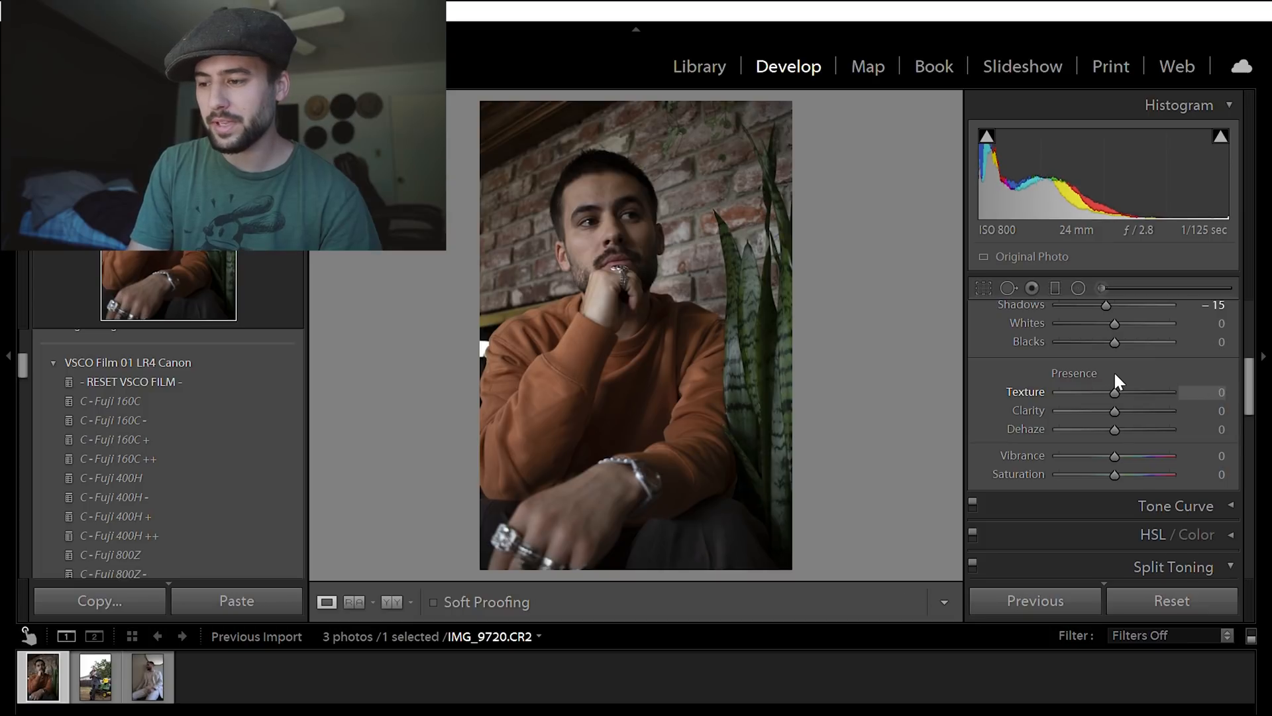
pyautogui.scroll(4, 1116, 376)
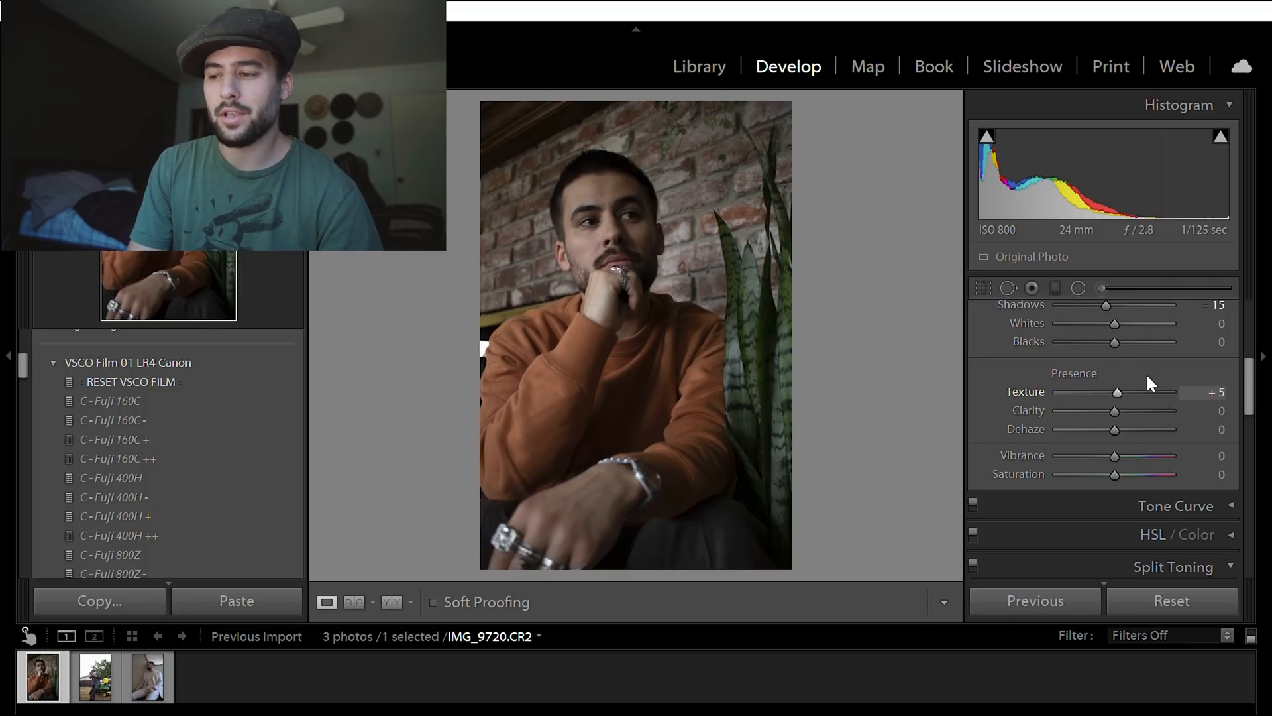
# - Show the HSL adjustments and set the green hue to -63 and the yellow hue to -52
pyautogui.moveTo(1247, 359); pyautogui.dragTo(1247, 406)
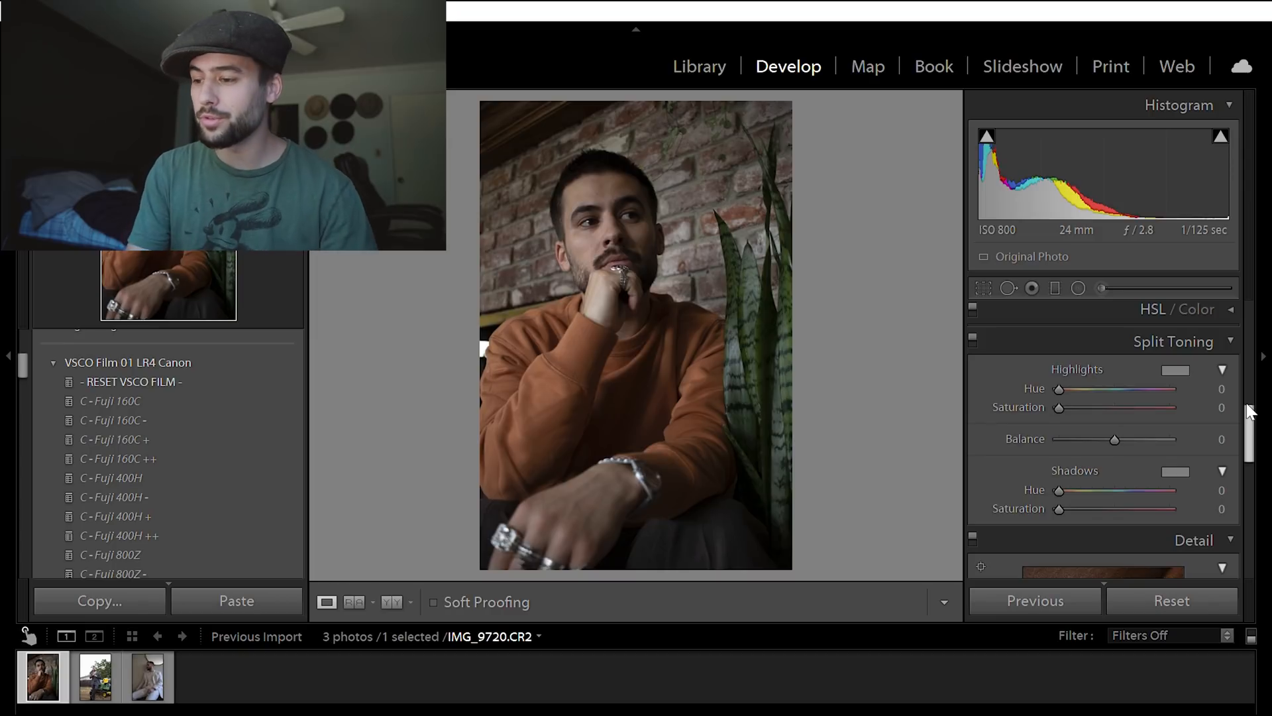
pyautogui.moveTo(1250, 411); pyautogui.dragTo(1255, 398)
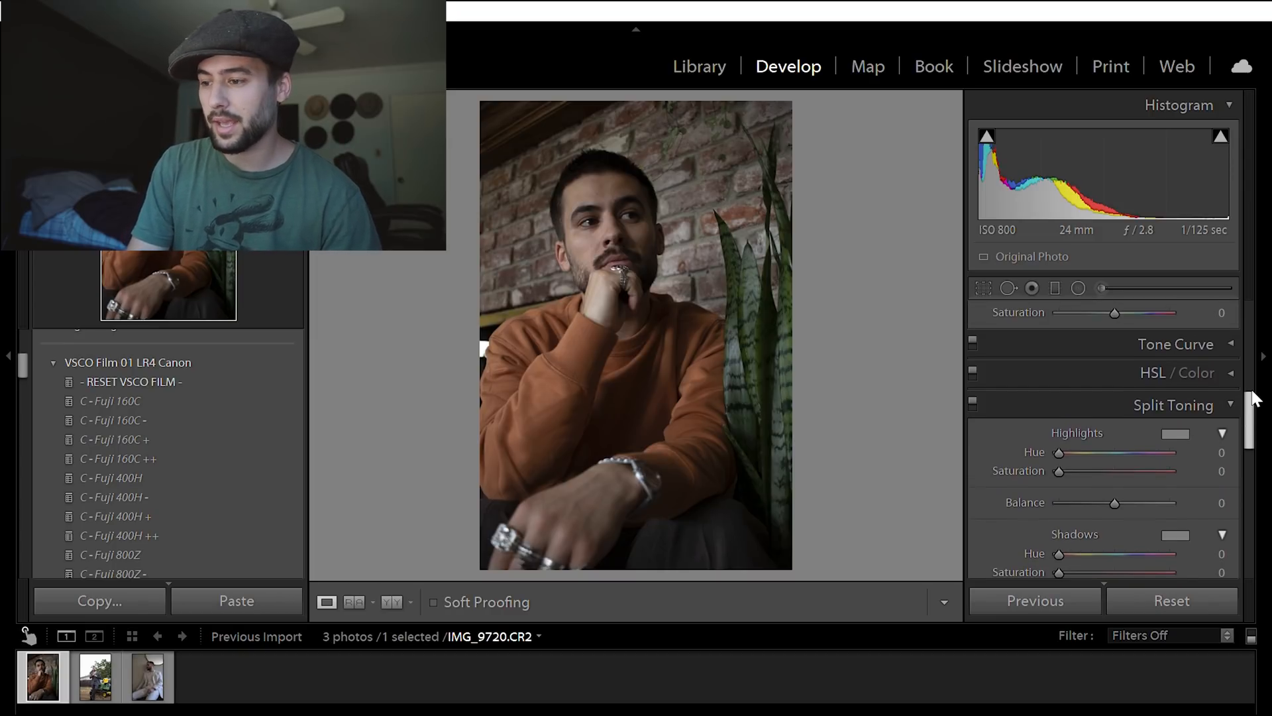
pyautogui.click(1231, 358)
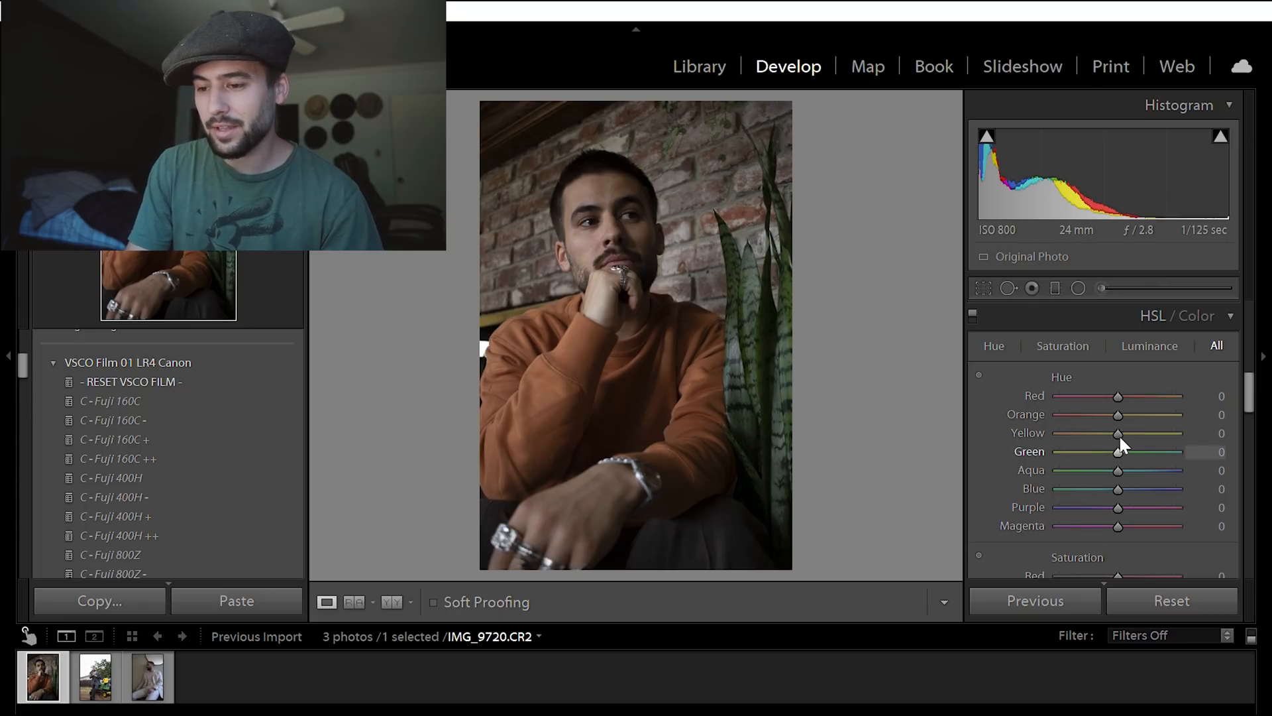
pyautogui.moveTo(1119, 432); pyautogui.dragTo(976, 442)
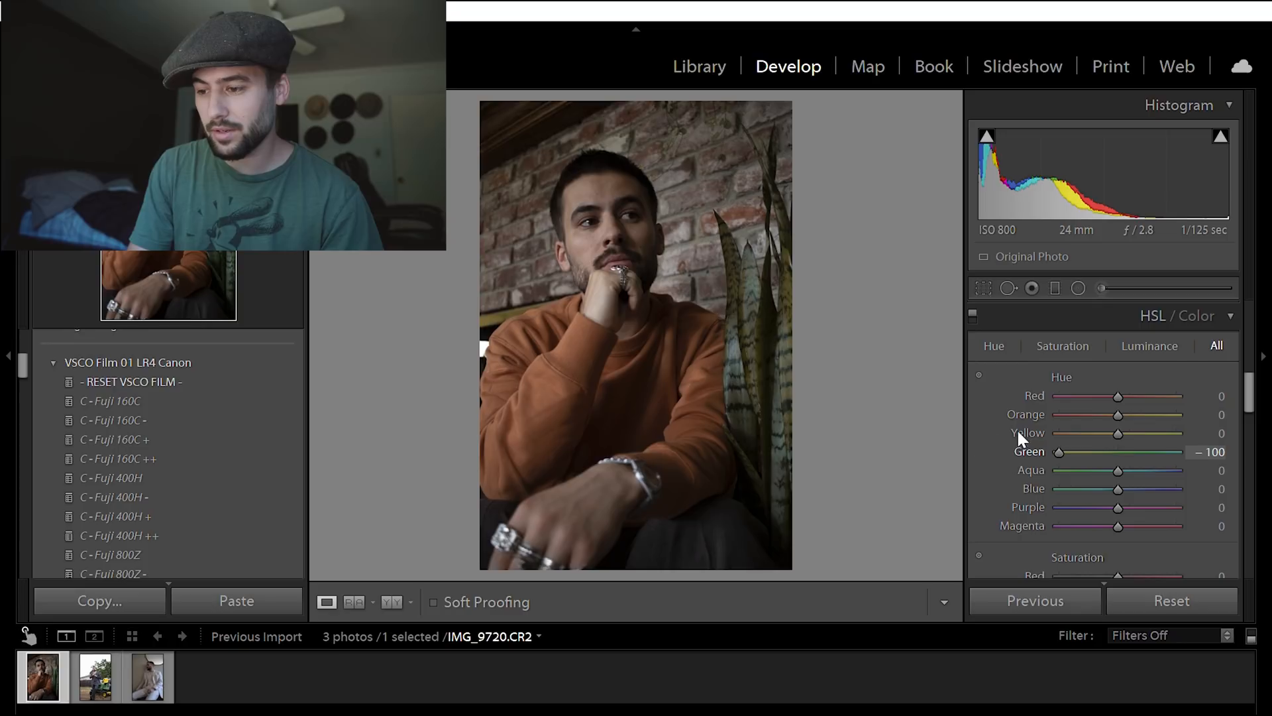
pyautogui.moveTo(1053, 429); pyautogui.dragTo(1080, 431)
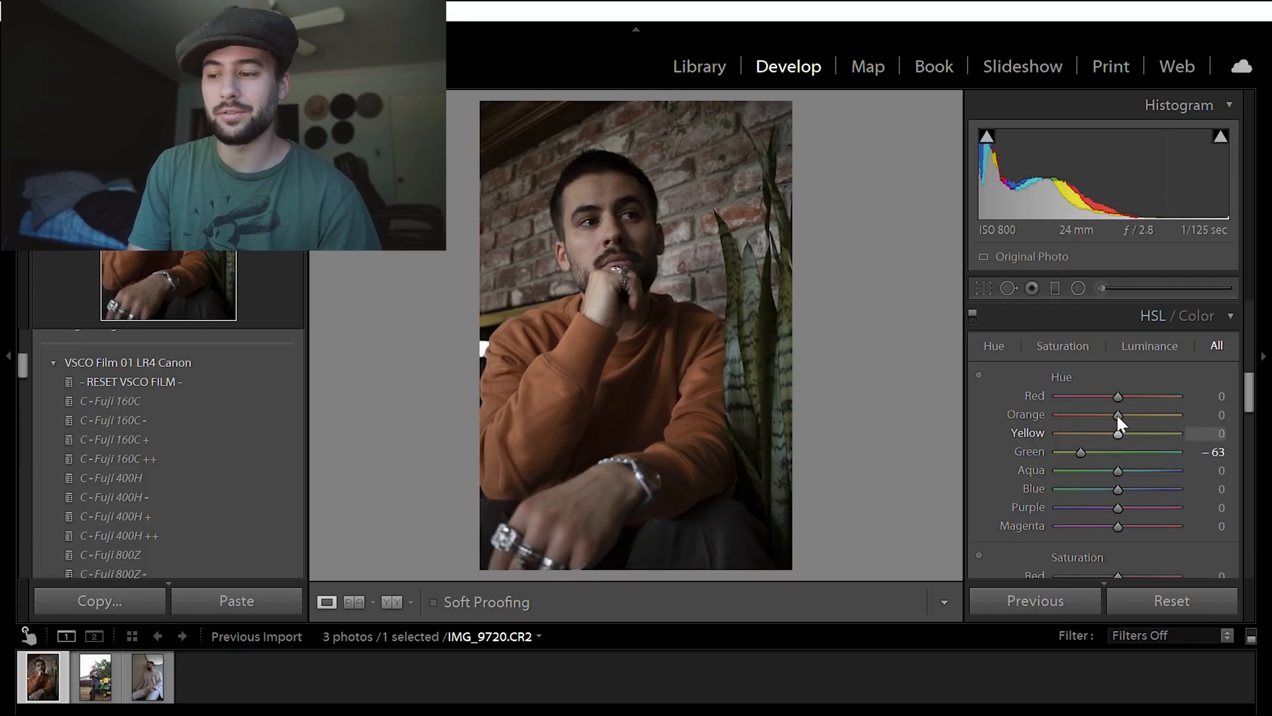
pyautogui.moveTo(1119, 418); pyautogui.dragTo(1089, 411)
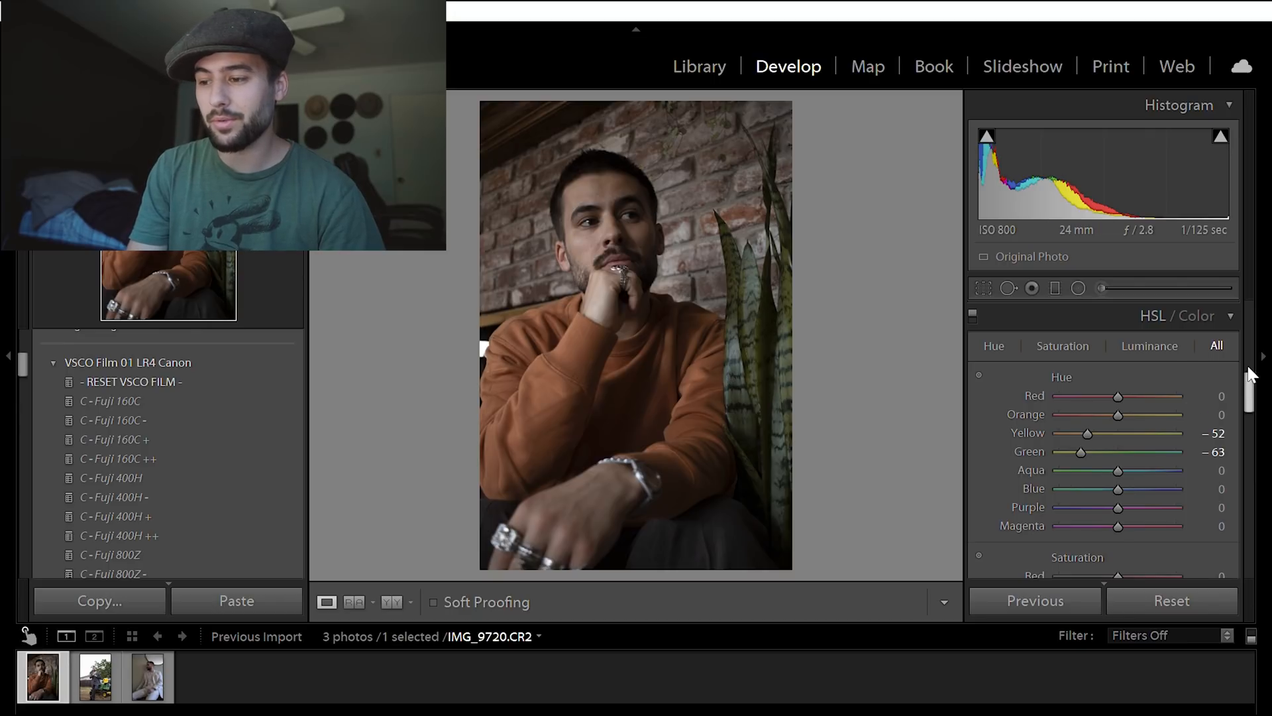
# - Try the orange hue at +100, and settle on +1 for it
pyautogui.scroll(-1, 1251, 381)
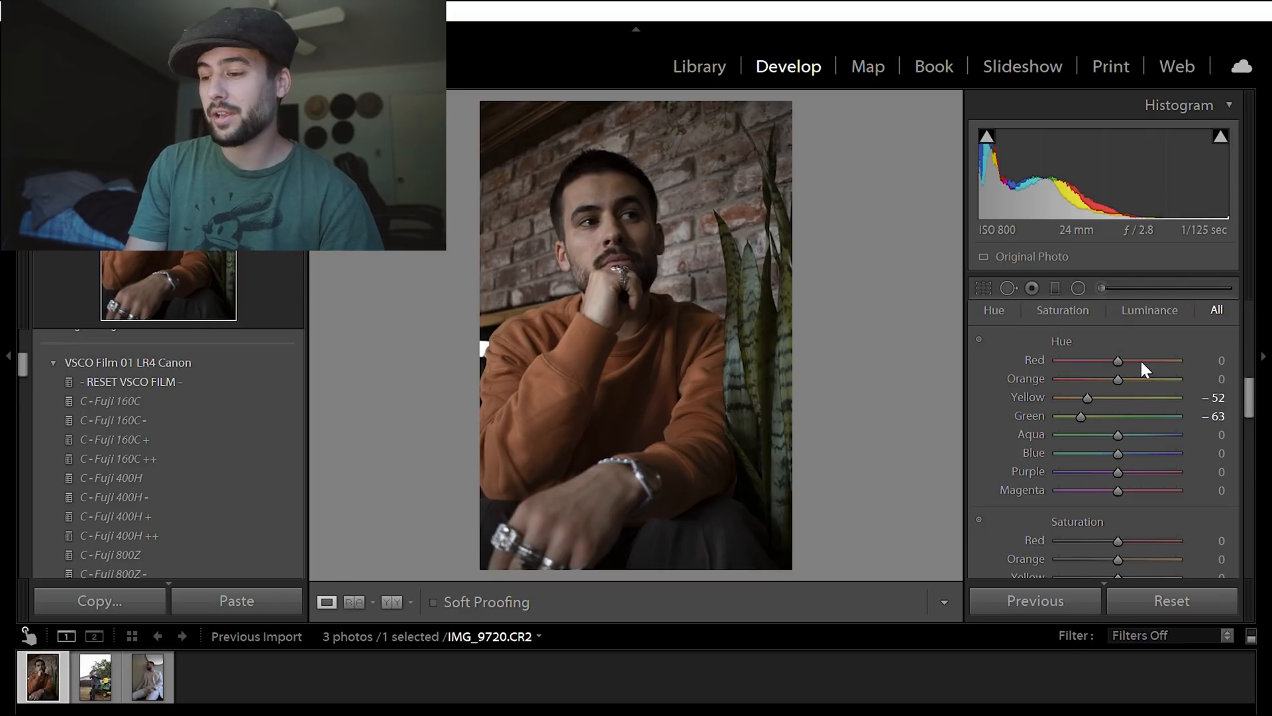
pyautogui.moveTo(1119, 377); pyautogui.dragTo(1230, 330)
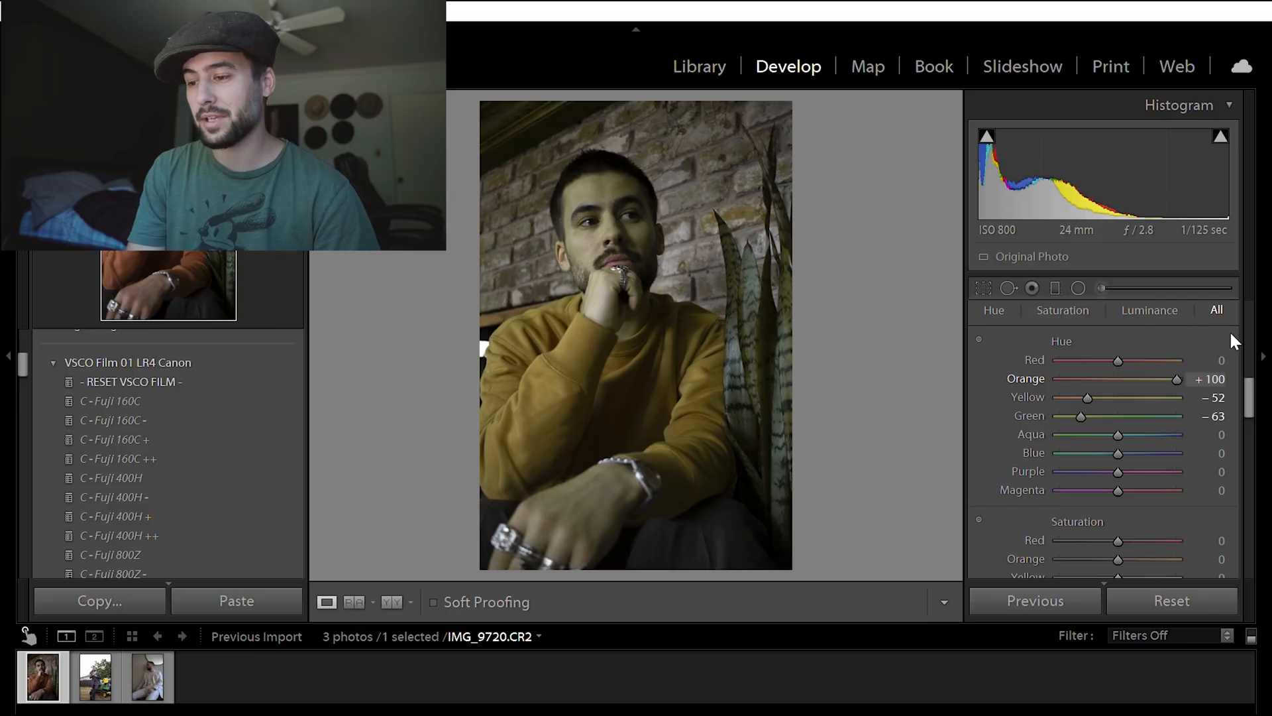
pyautogui.moveTo(1177, 378); pyautogui.dragTo(1119, 361)
# - Adjust the HSL saturation to red +8, orange +12, yellow -34 and green -40
pyautogui.moveTo(1246, 380); pyautogui.dragTo(1245, 404)
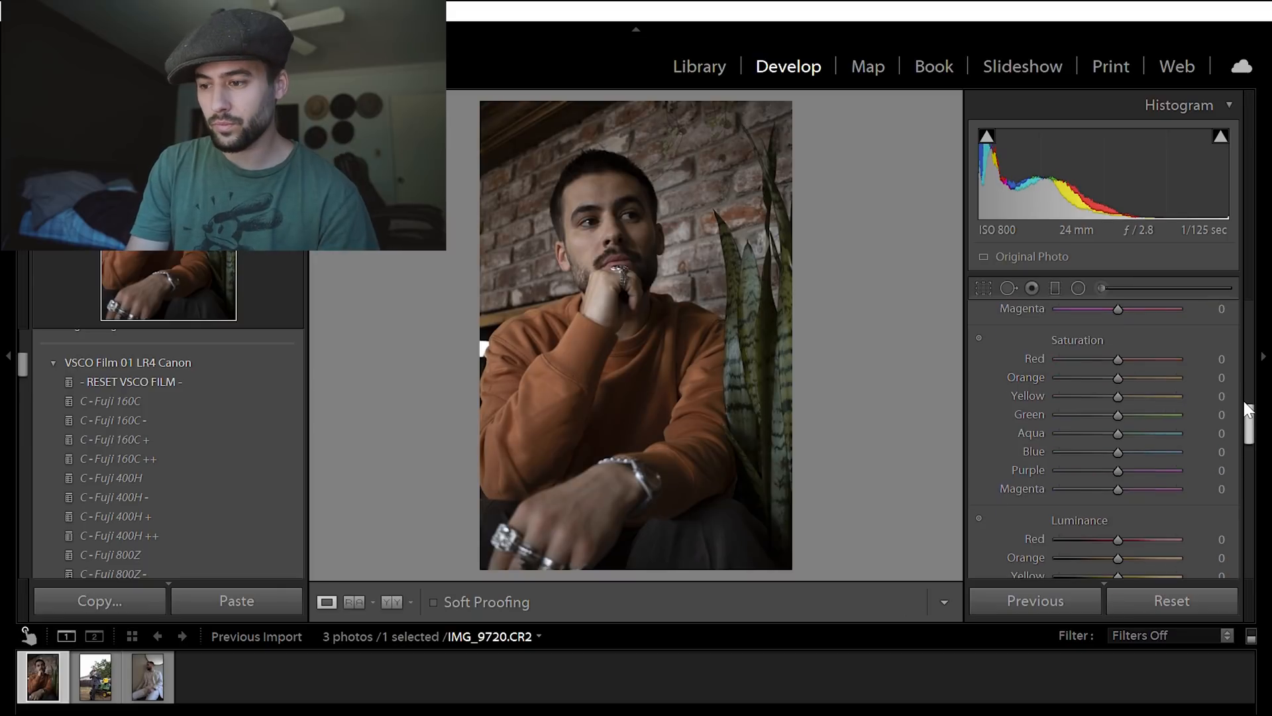
pyautogui.moveTo(1118, 359); pyautogui.dragTo(1123, 359)
pyautogui.moveTo(1118, 414); pyautogui.dragTo(1094, 414)
# - Adjust the HSL luminance to red +8, yellow -46 and green +15
pyautogui.moveTo(1118, 396)
pyautogui.mouseDown()
pyautogui.moveTo(1098, 396)
pyautogui.moveTo(1131, 343)
pyautogui.moveTo(1035, 400)
pyautogui.moveTo(1126, 400)
pyautogui.mouseUp()
pyautogui.scroll(-3, 1124, 352)
pyautogui.moveTo(1118, 395); pyautogui.dragTo(1091, 371)
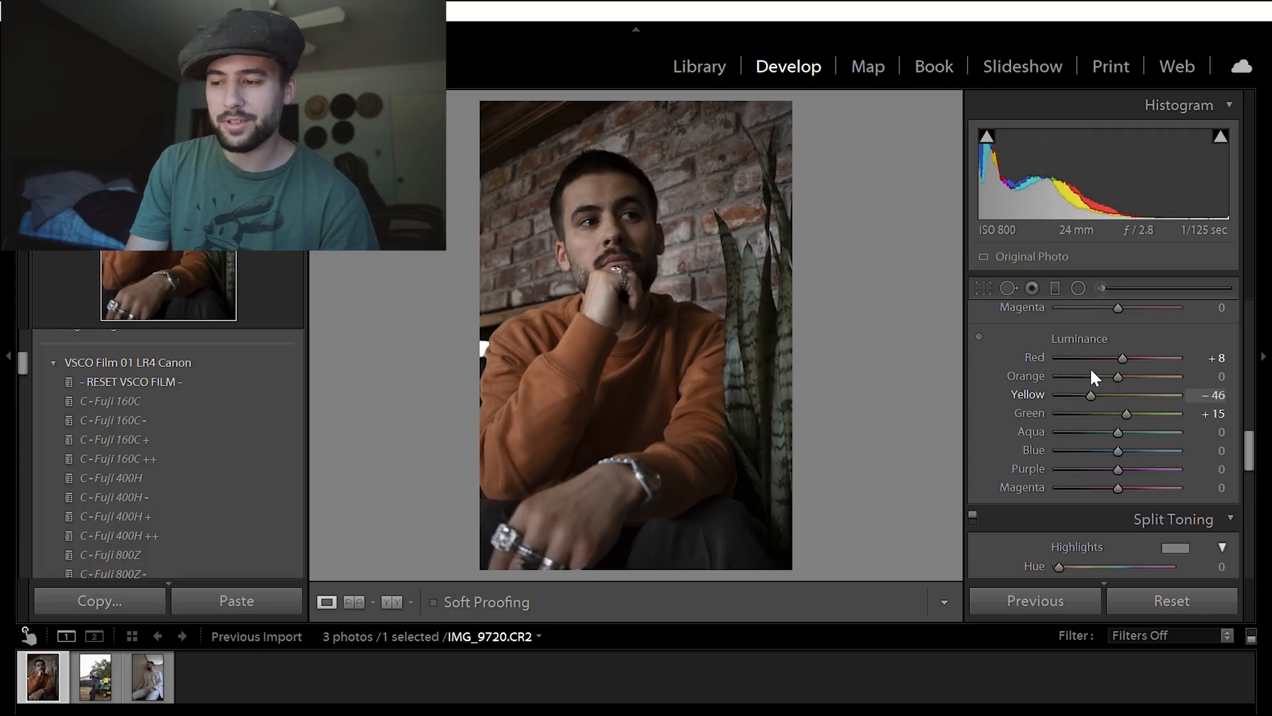
# - Compare the photo with and without the HSL color adjustments, leaving them enabled
pyautogui.moveTo(1247, 435); pyautogui.dragTo(1248, 405)
pyautogui.click(972, 338)
pyautogui.click(972, 338)
pyautogui.scroll(5, 1019, 326)
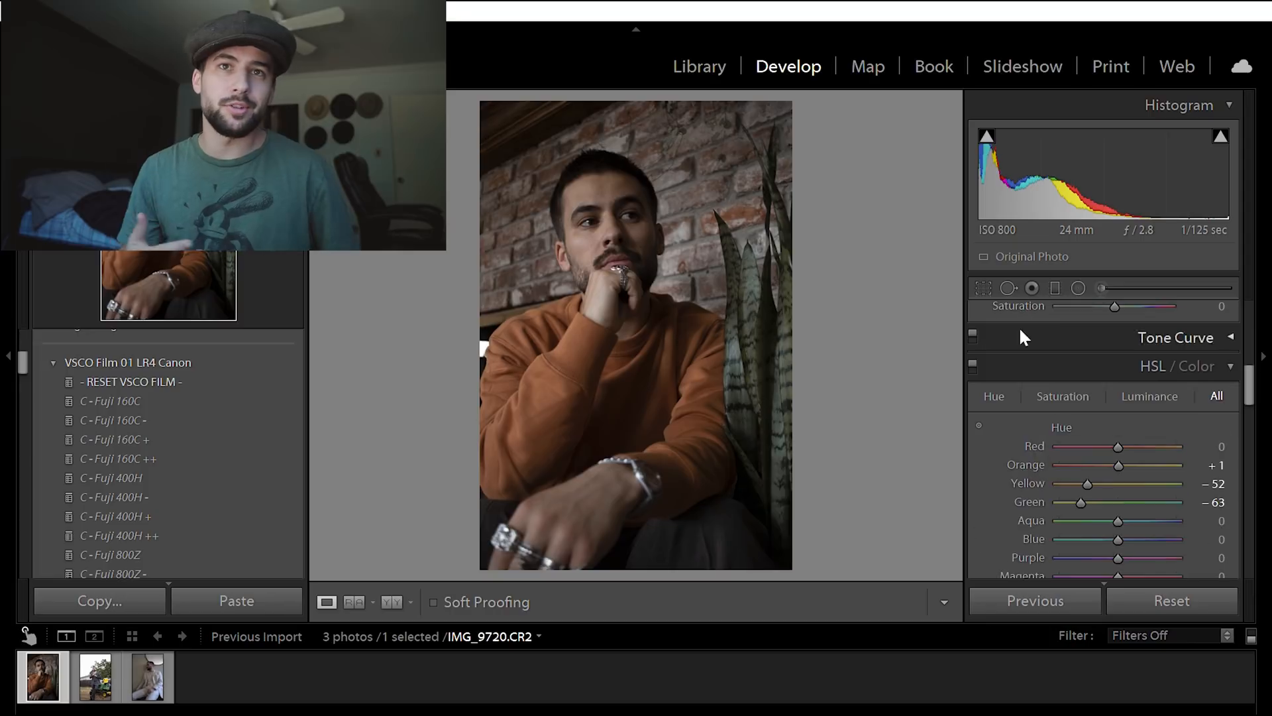
pyautogui.click(972, 363)
pyautogui.moveTo(1248, 385)
pyautogui.mouseDown()
pyautogui.moveTo(1248, 433)
pyautogui.moveTo(1248, 387)
pyautogui.mouseUp()
pyautogui.click(972, 326)
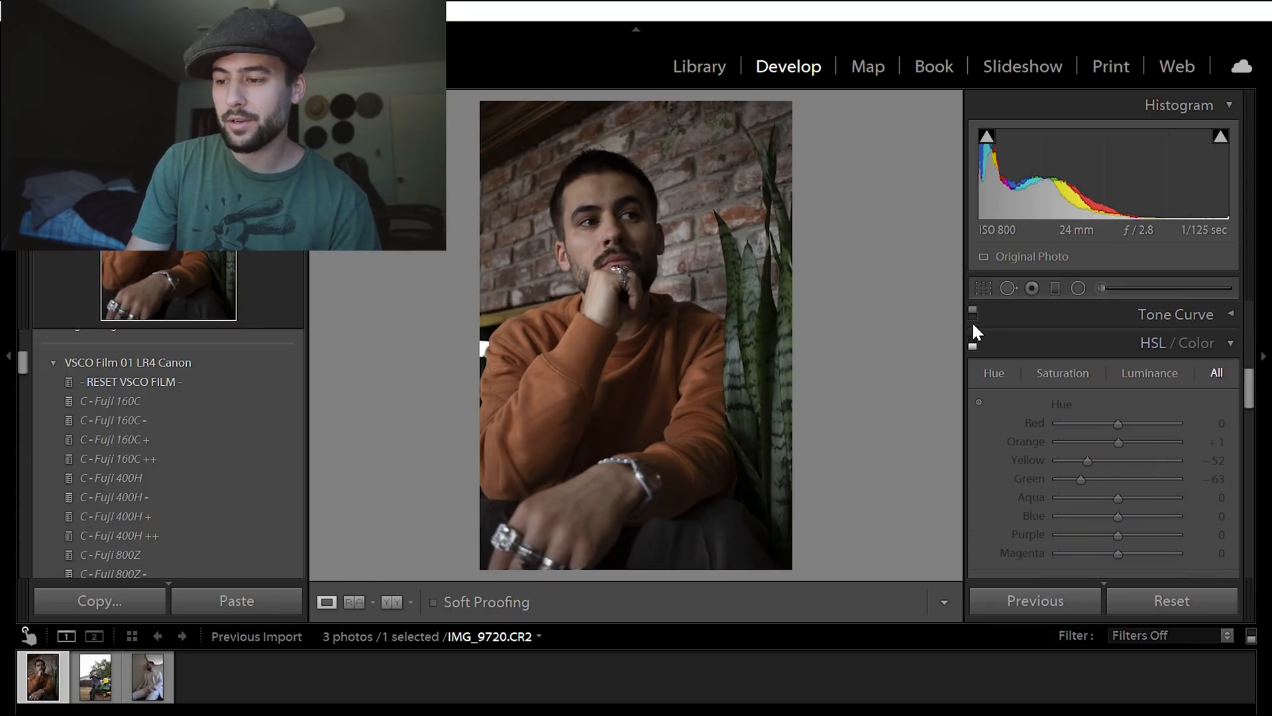
pyautogui.click(972, 322)
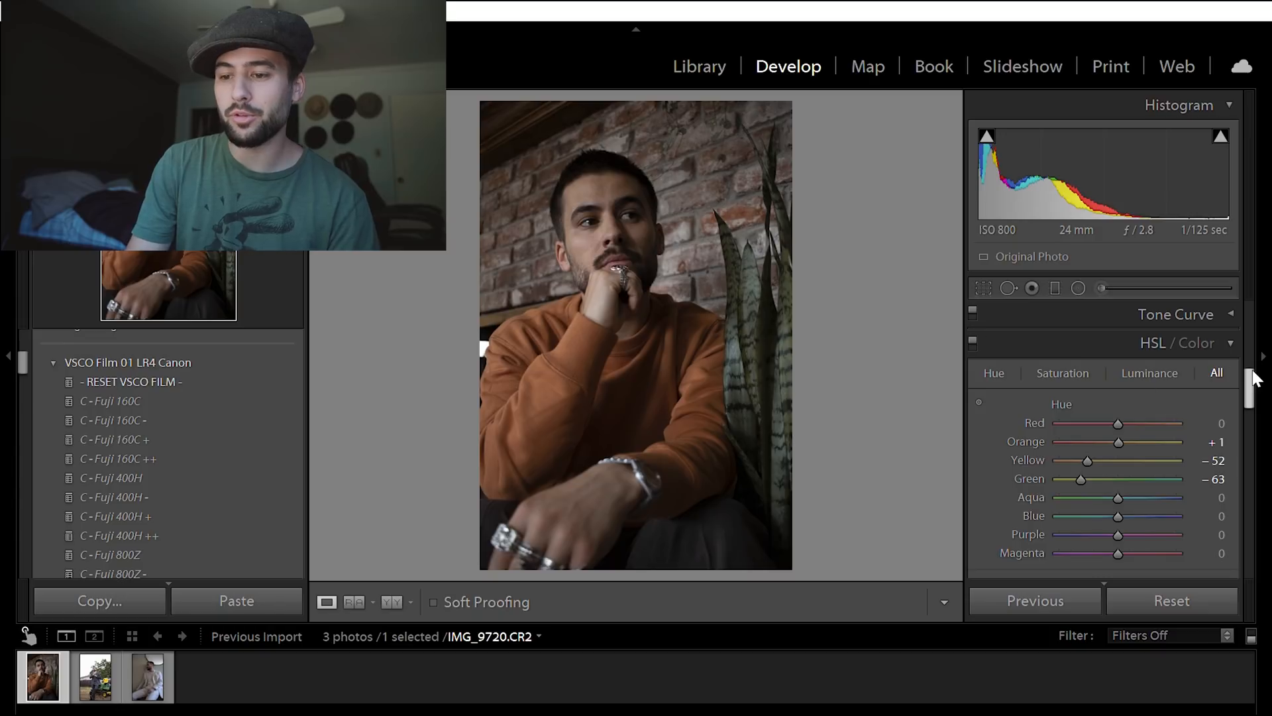
# - Set the split toning highlights to hue 49 and saturation 11, and compare the photo with and without split toning
pyautogui.moveTo(1249, 367); pyautogui.dragTo(1250, 404)
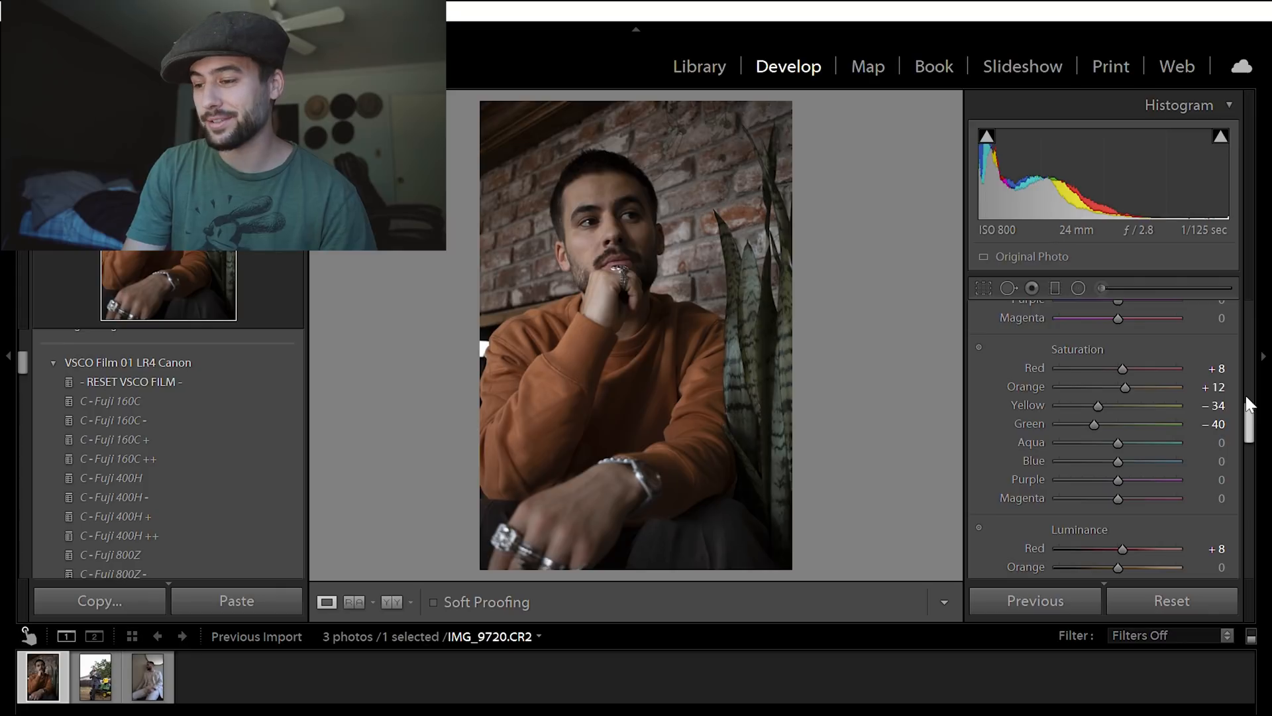
pyautogui.moveTo(1247, 398); pyautogui.dragTo(1245, 462)
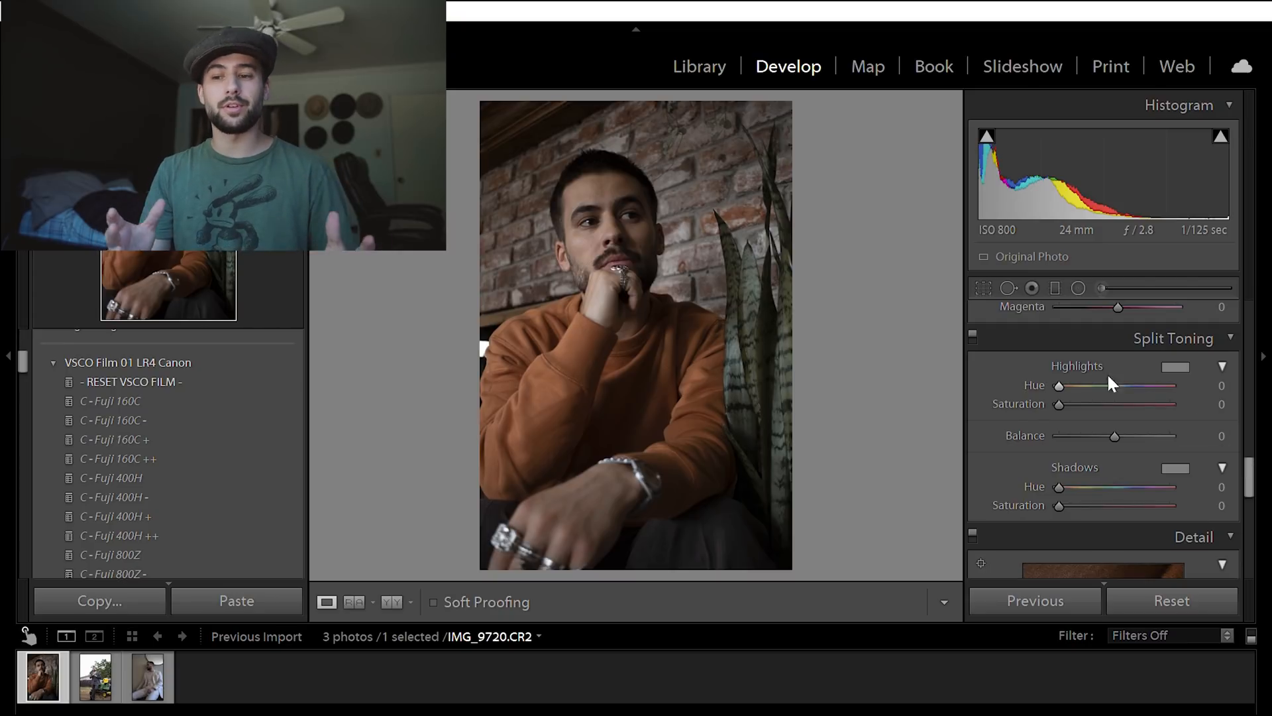
pyautogui.keyDown('alt'); pyautogui.click(1060, 368); pyautogui.keyUp('alt')
pyautogui.moveTo(1060, 368)
pyautogui.mouseDown()
pyautogui.moveTo(1086, 368)
pyautogui.moveTo(1115, 335)
pyautogui.moveTo(1160, 367)
pyautogui.moveTo(1079, 377)
pyautogui.mouseUp()
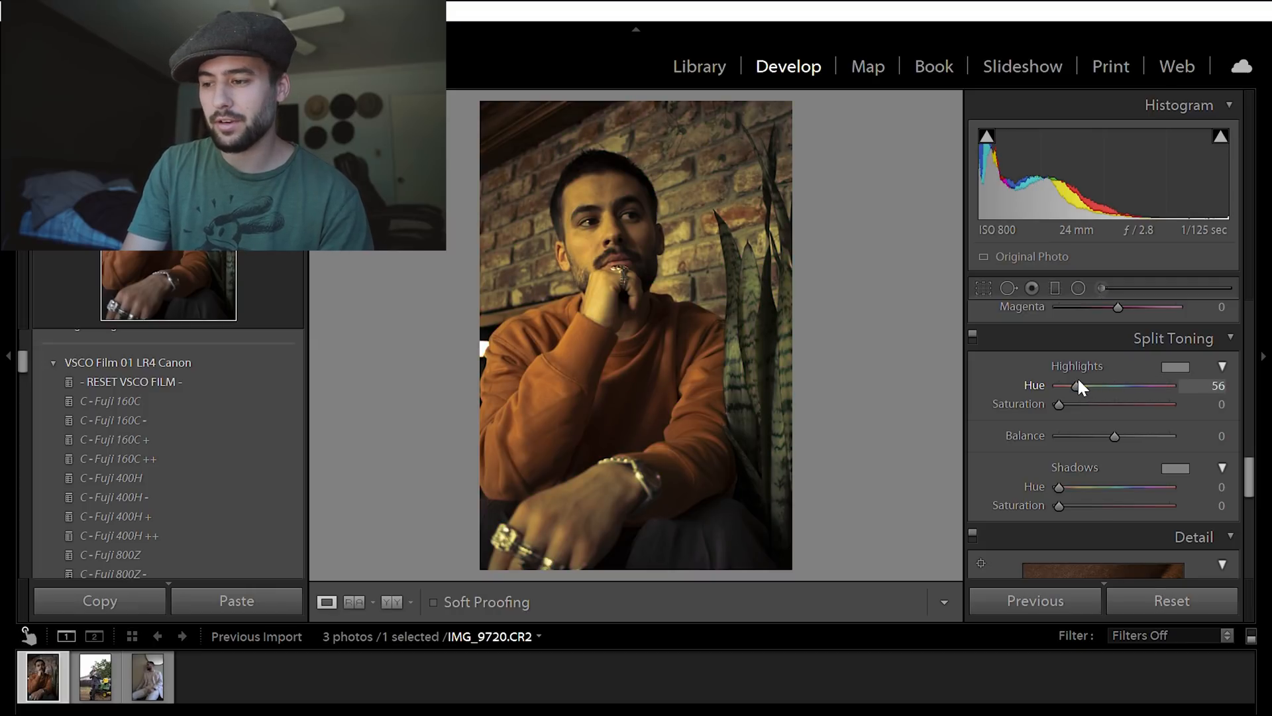
pyautogui.moveTo(1078, 380)
pyautogui.mouseDown()
pyautogui.moveTo(1099, 379)
pyautogui.moveTo(1070, 387)
pyautogui.mouseUp()
pyautogui.click(971, 328)
pyautogui.click(972, 328)
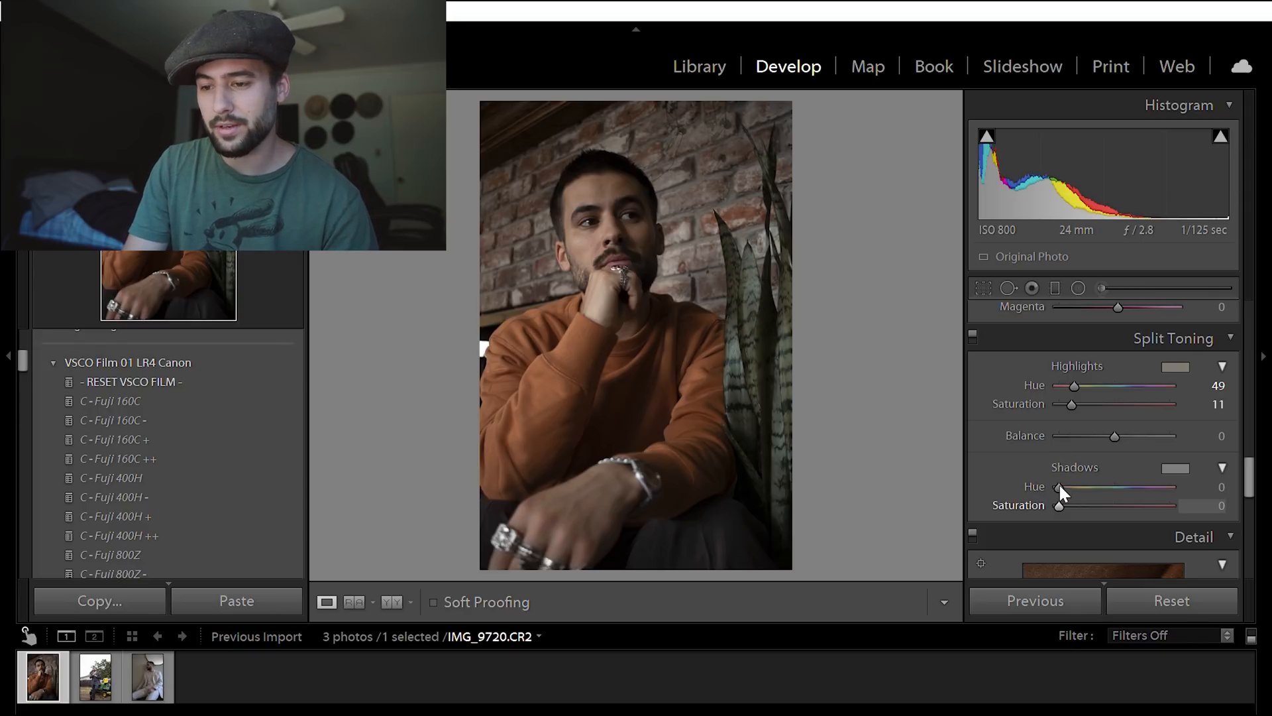
# - Set the split toning shadows to hue 0 and saturation 7, and check the effect against split toning switched off
pyautogui.moveTo(1060, 486); pyautogui.dragTo(1068, 493)
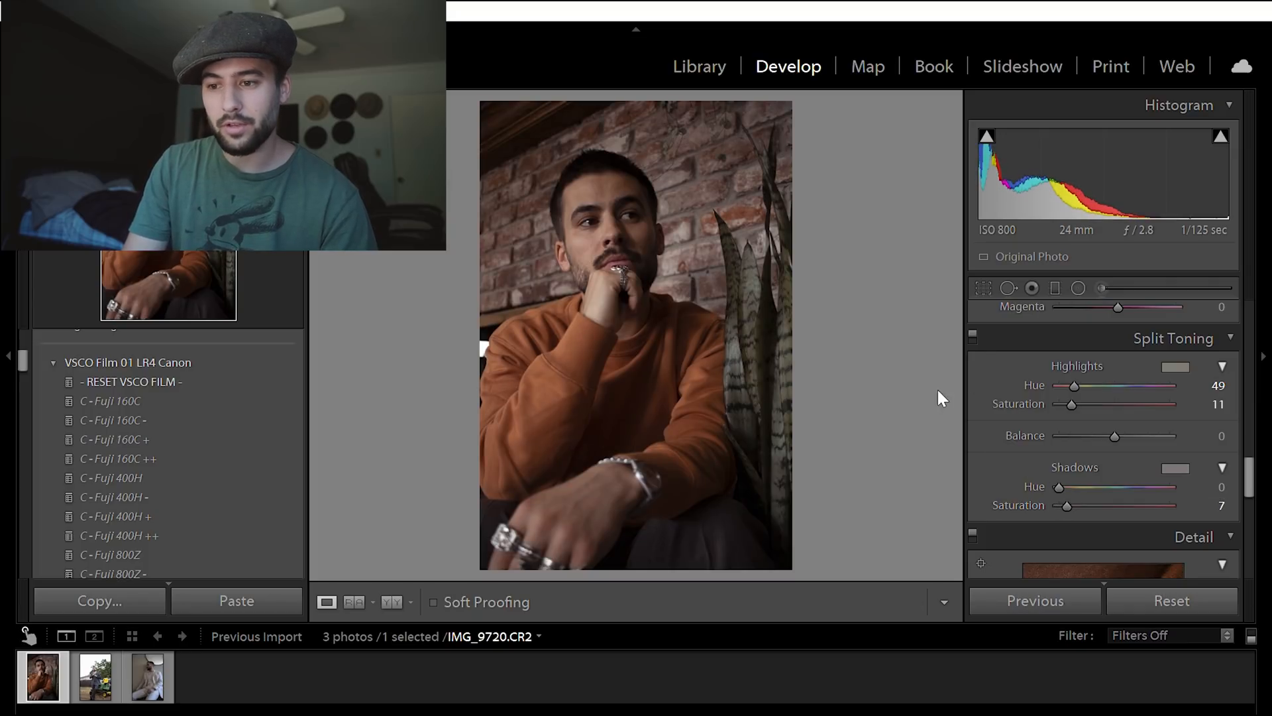
pyautogui.click(972, 334)
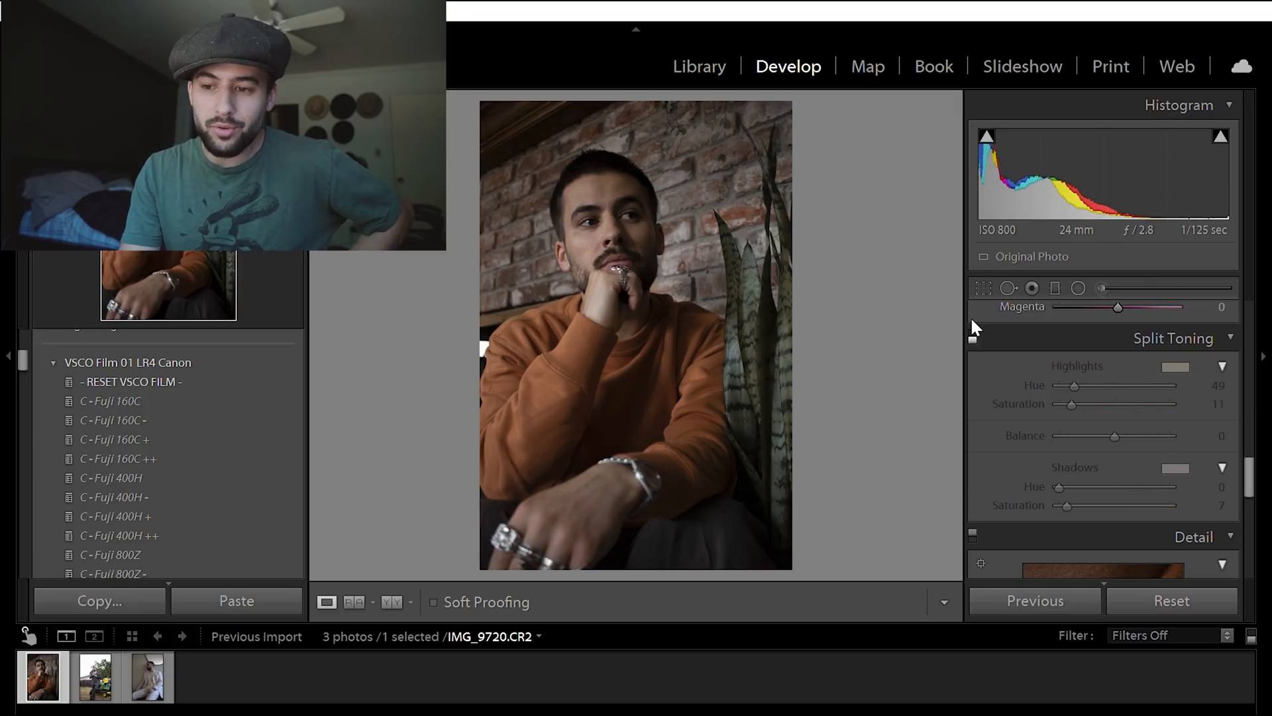
pyautogui.click(971, 331)
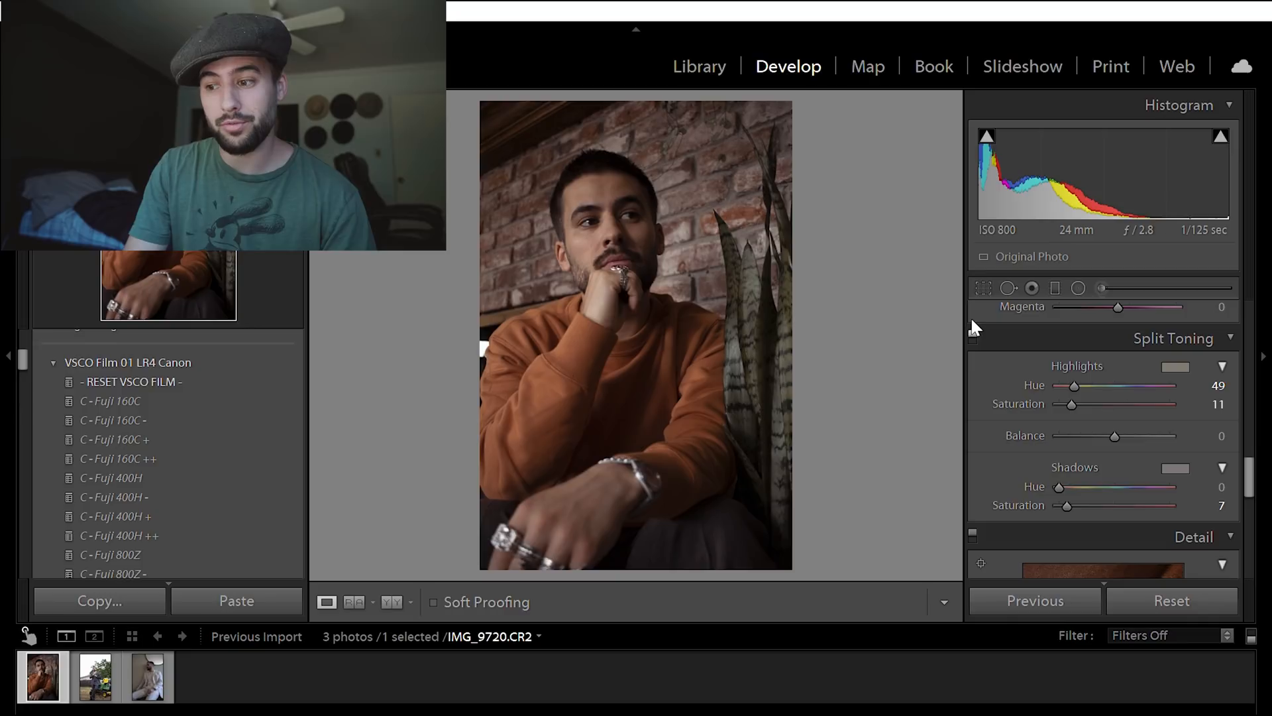
# - Add grain with amount 45, size 60 and roughness 70, checking it up close on the face and against the original
pyautogui.moveTo(1115, 436); pyautogui.dragTo(1253, 531)
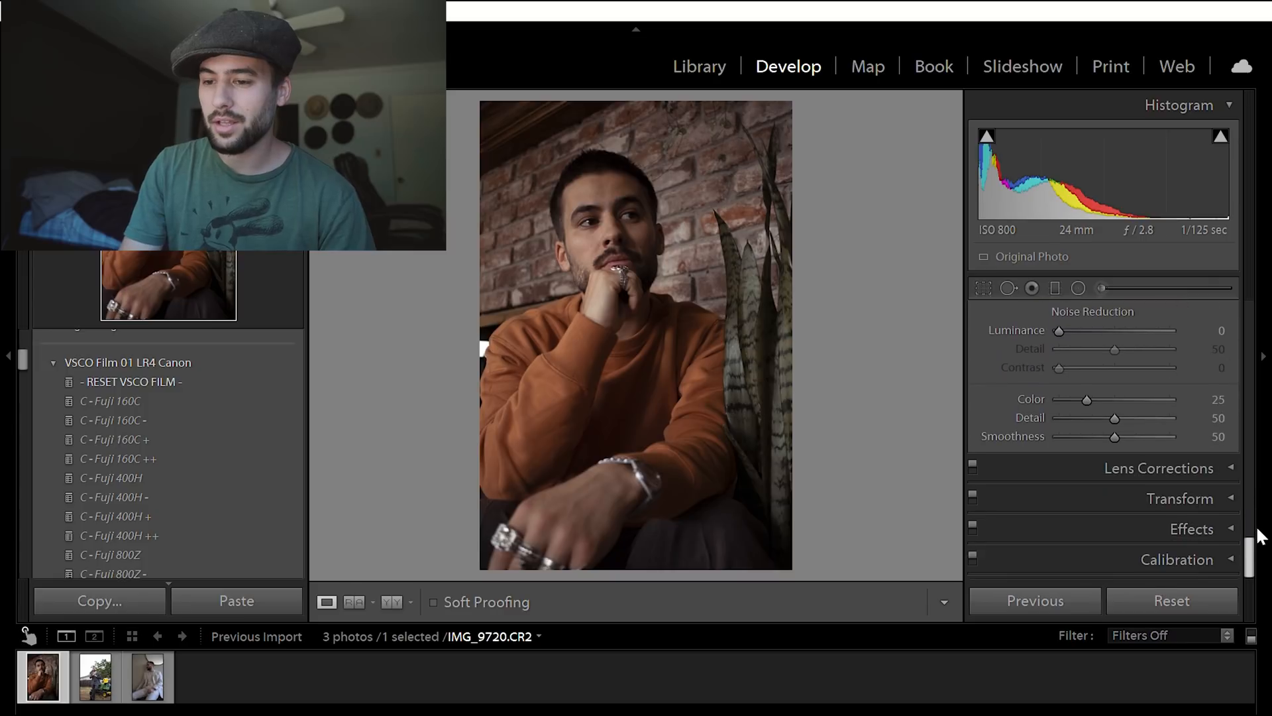
pyautogui.click(1227, 512)
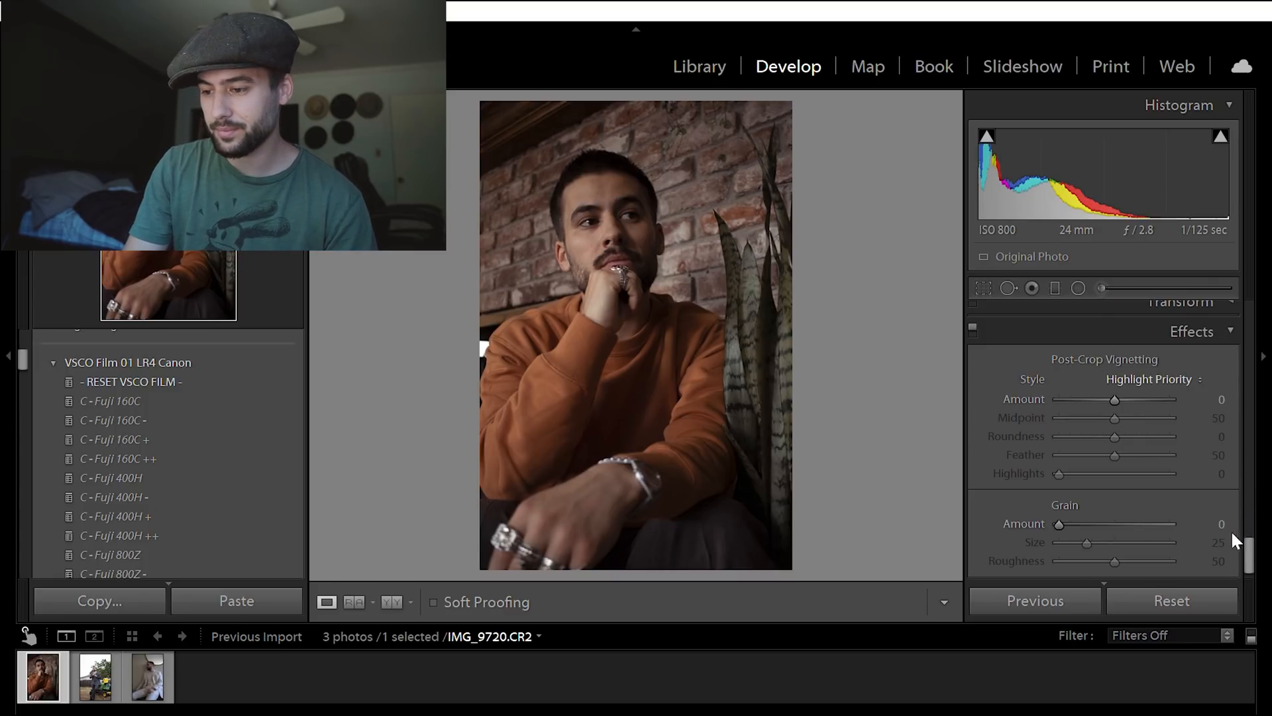
pyautogui.moveTo(1059, 502); pyautogui.dragTo(1111, 509)
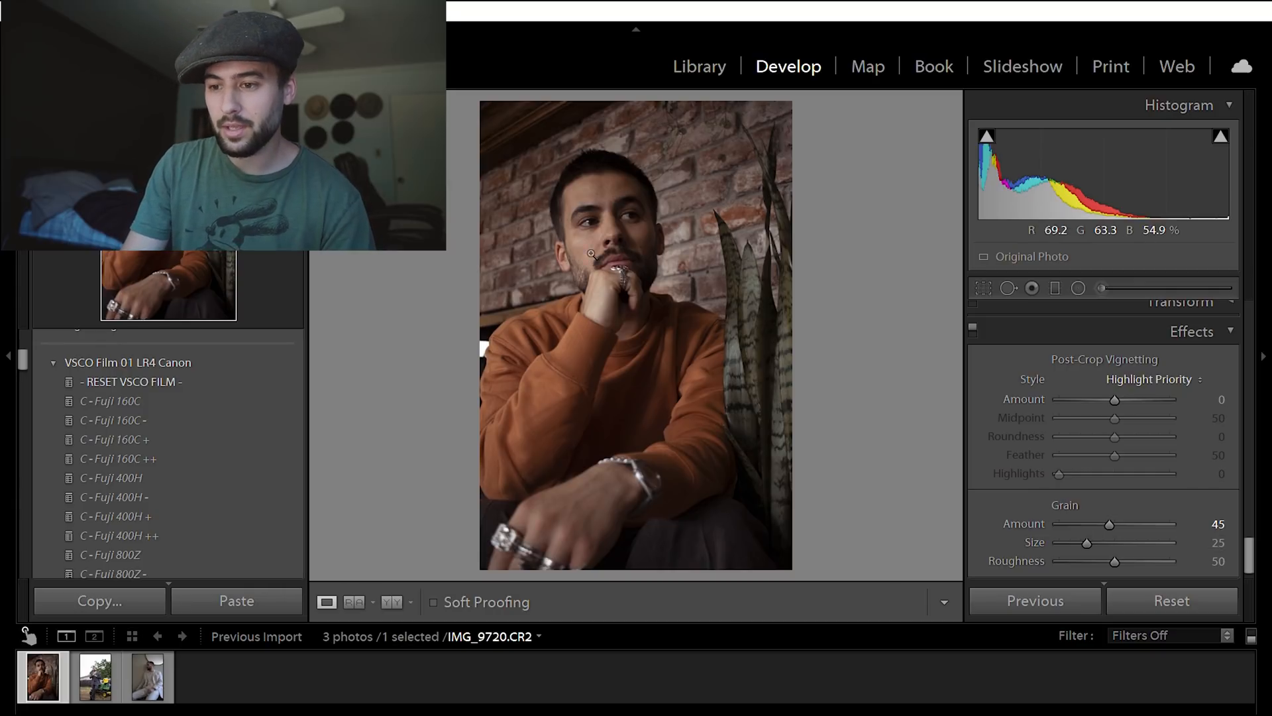
pyautogui.click(568, 249)
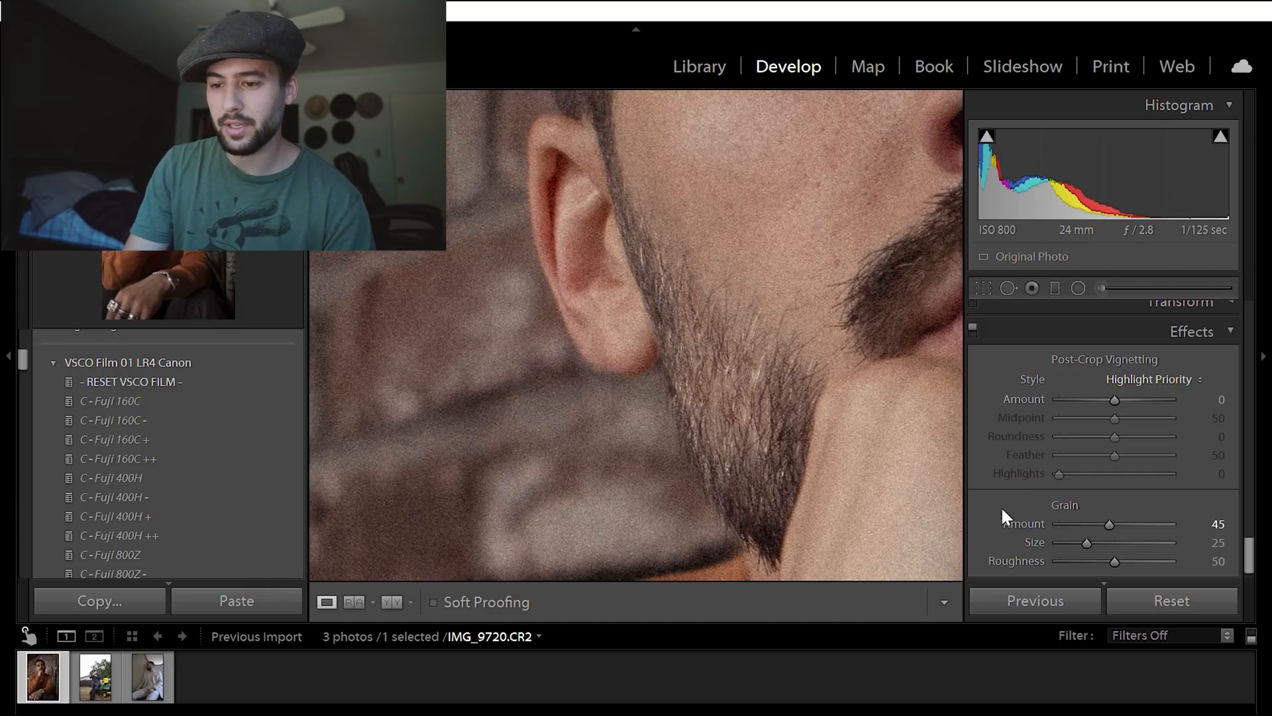
pyautogui.moveTo(1086, 521); pyautogui.dragTo(1125, 532)
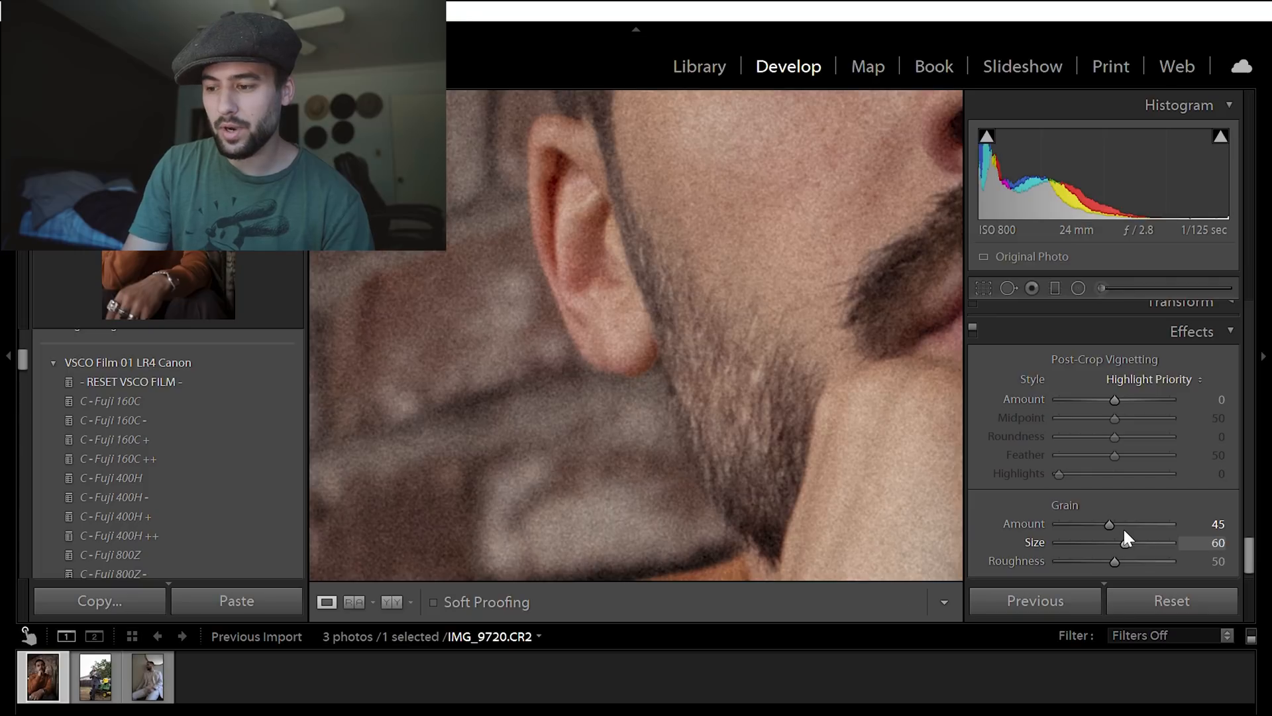
pyautogui.moveTo(1117, 544)
pyautogui.mouseDown()
pyautogui.moveTo(1082, 557)
pyautogui.moveTo(1139, 556)
pyautogui.mouseUp()
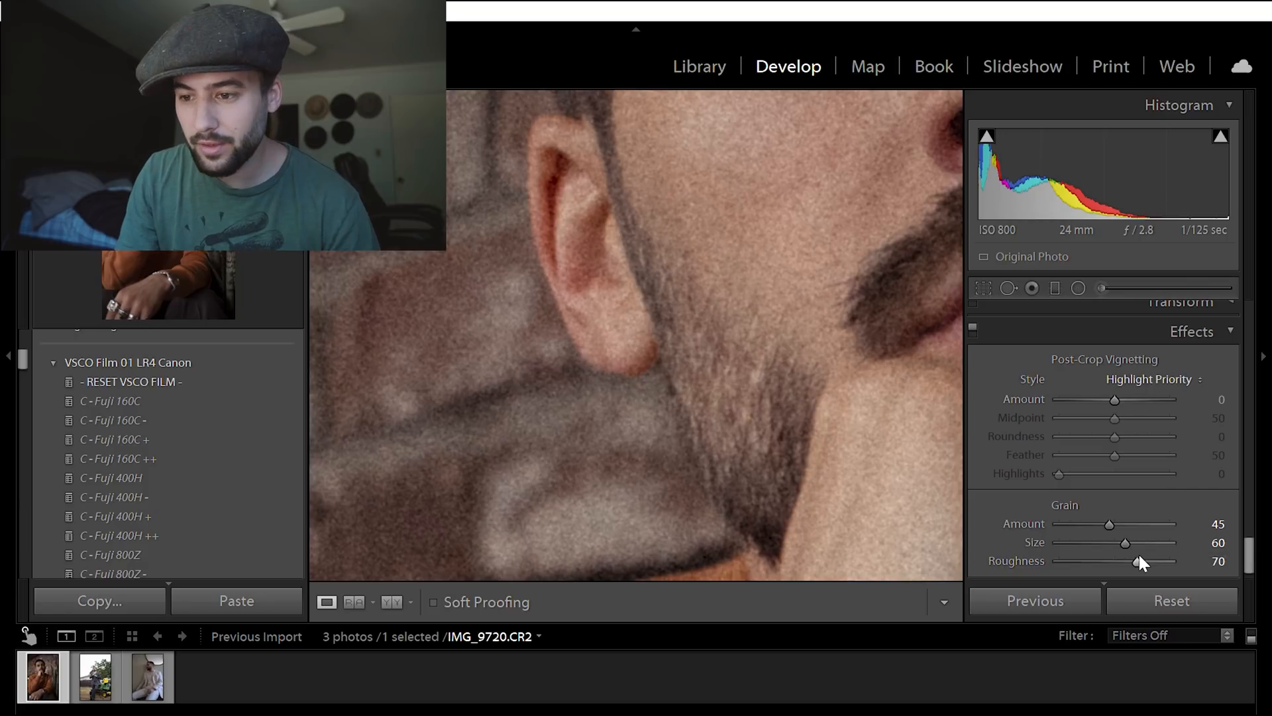
pyautogui.click(705, 326)
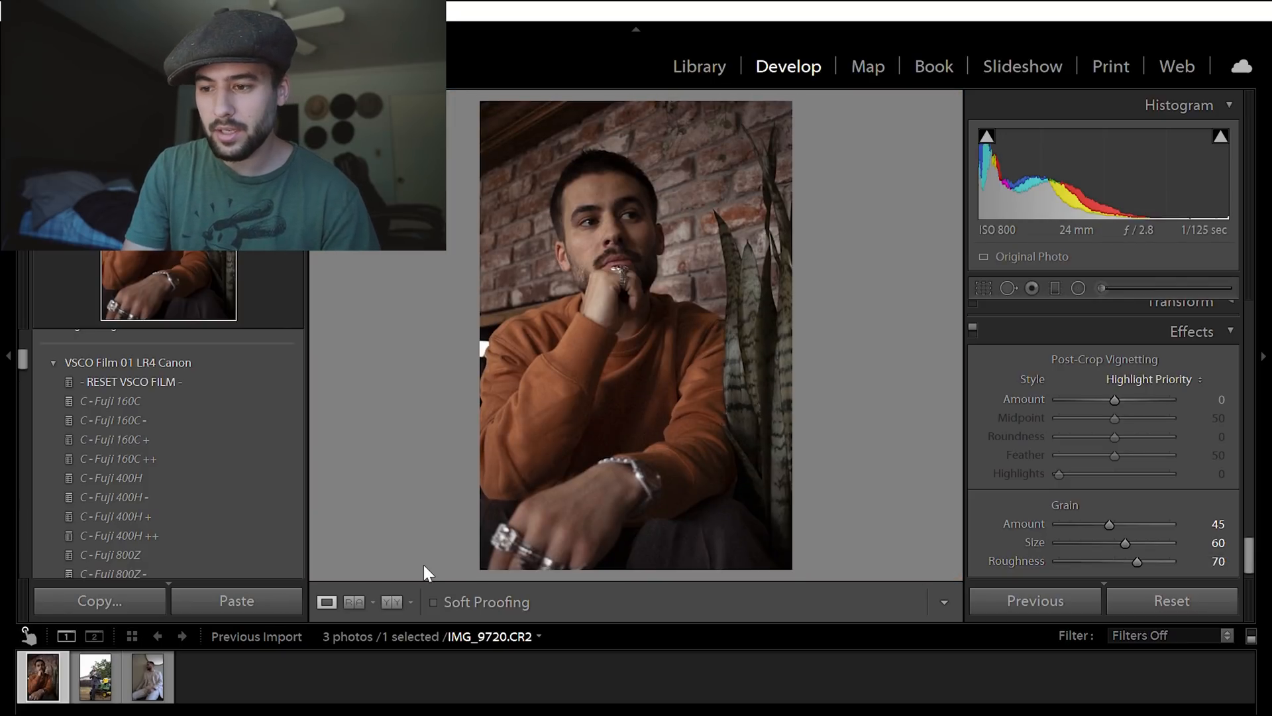
pyautogui.press('y')
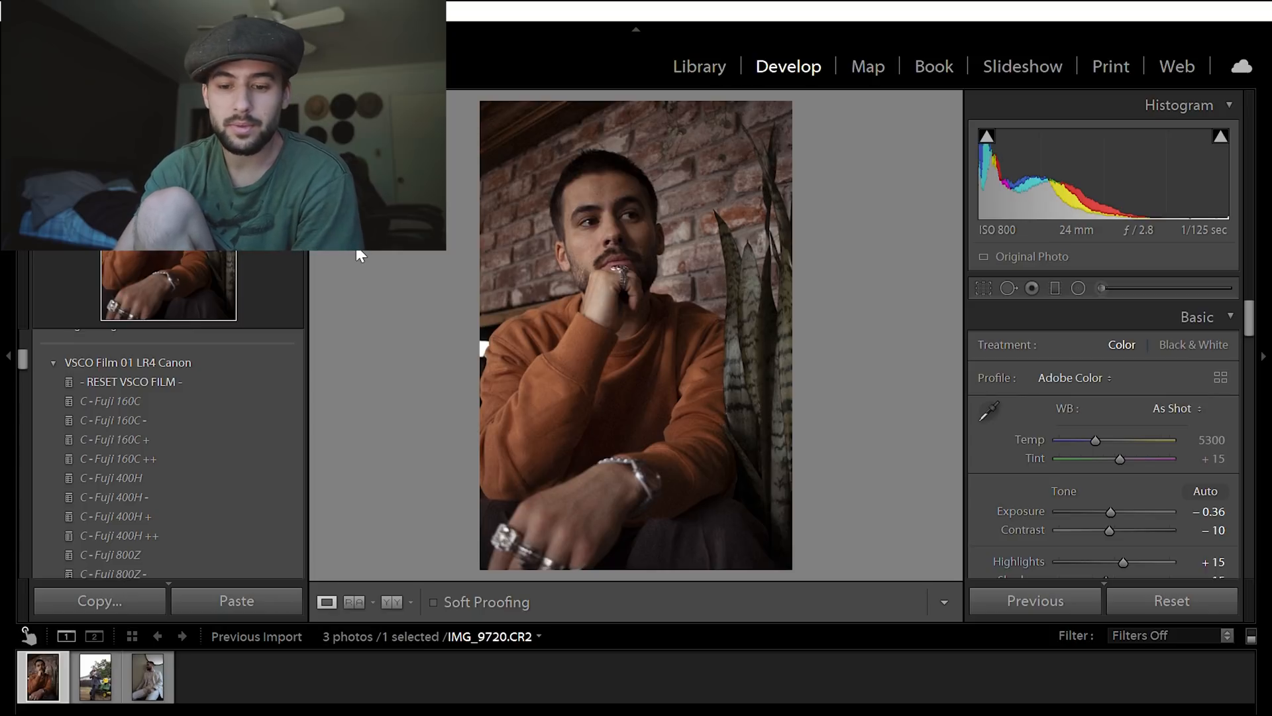
# - Apply the user preset "video preset" to IMG_9818.CR2 and compare the photo before and after side by side
pyautogui.click(95, 662)
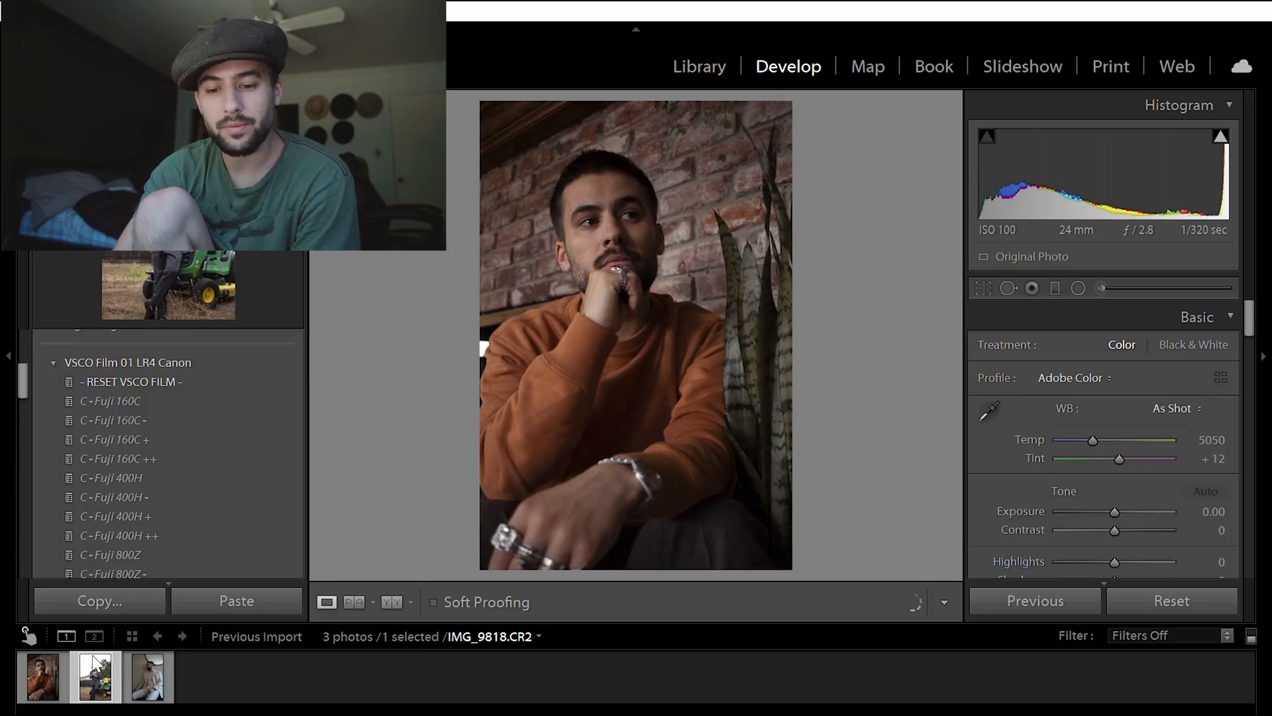
pyautogui.scroll(-2, 159, 453)
pyautogui.scroll(-10, 159, 445)
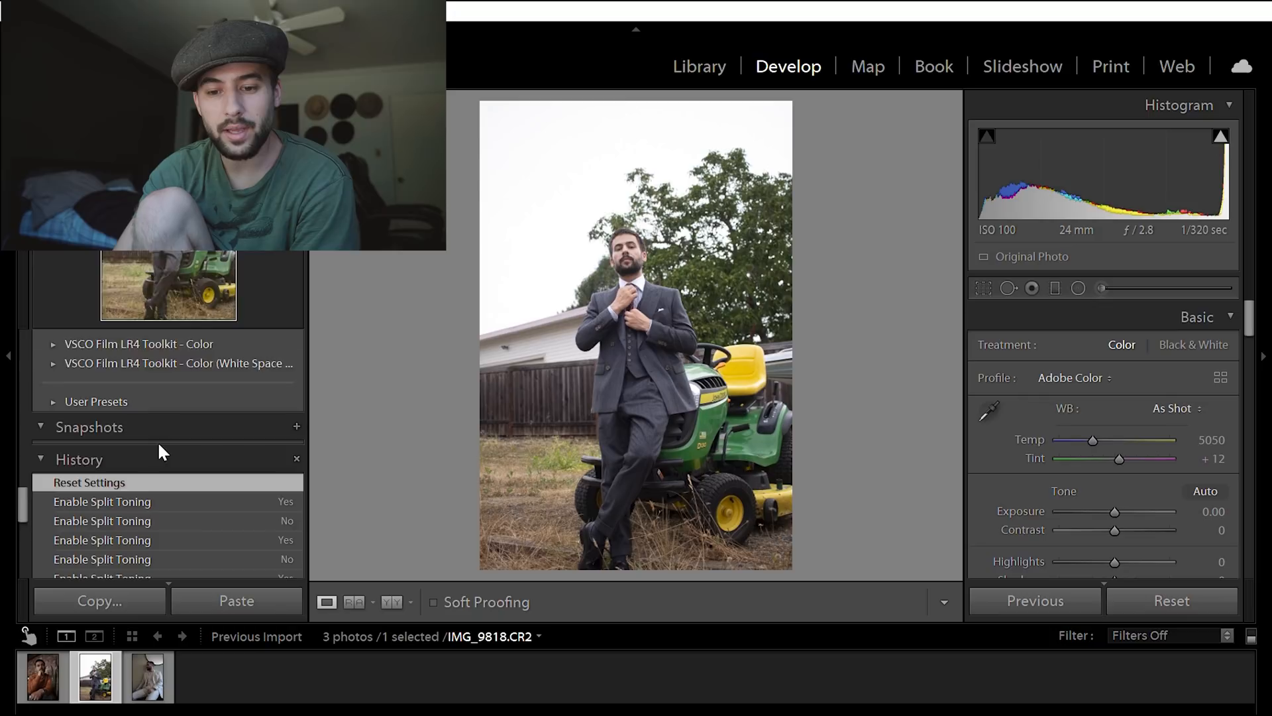
pyautogui.scroll(4, 159, 445)
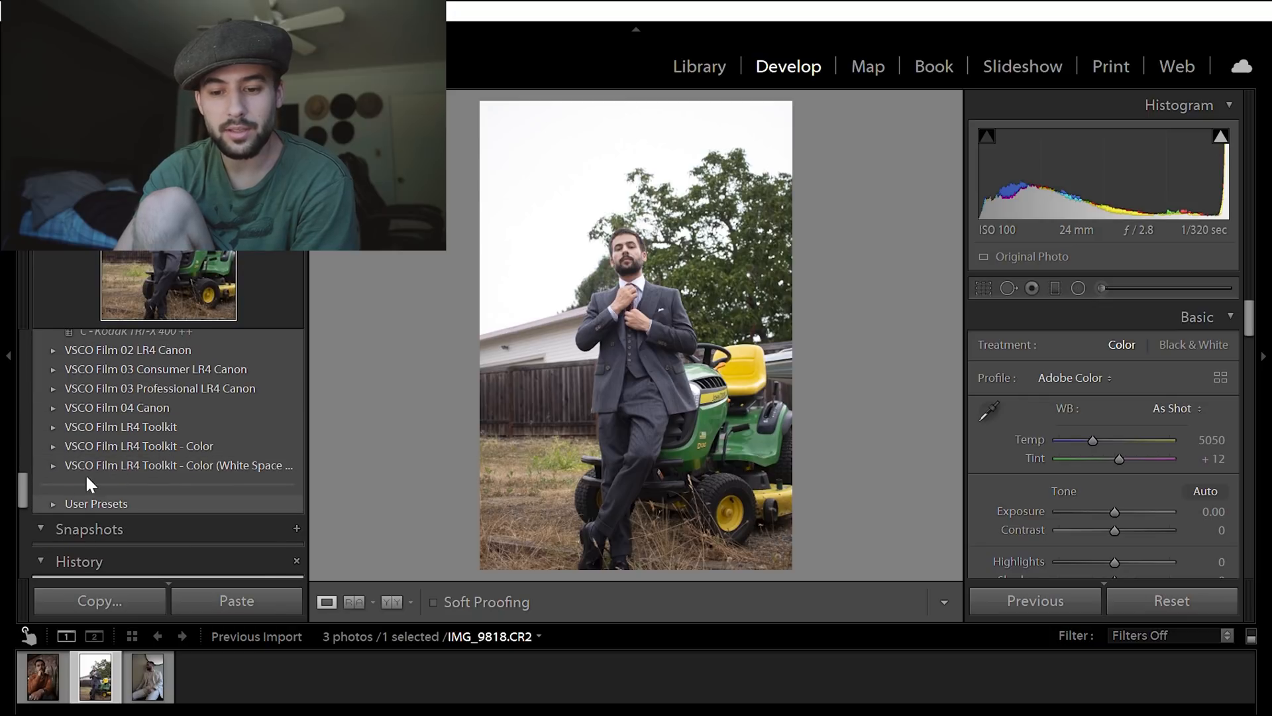
pyautogui.click(55, 502)
pyautogui.scroll(-3, 136, 494)
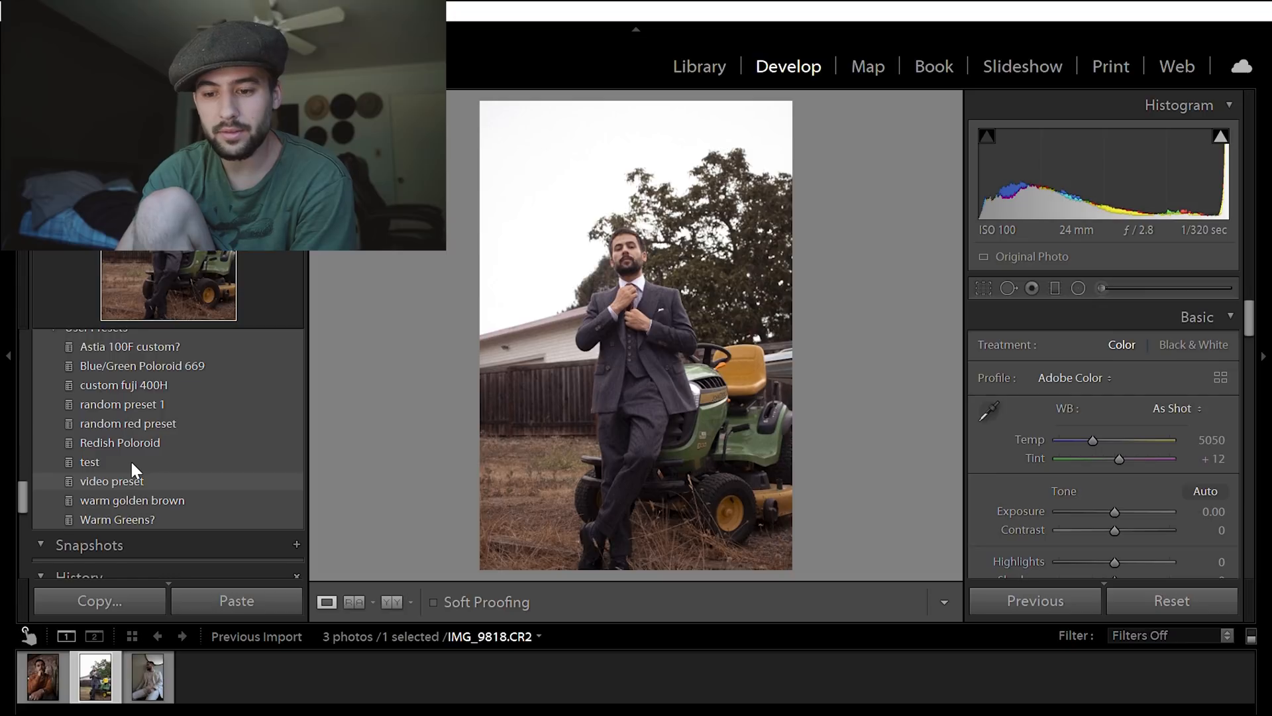
pyautogui.click(288, 473)
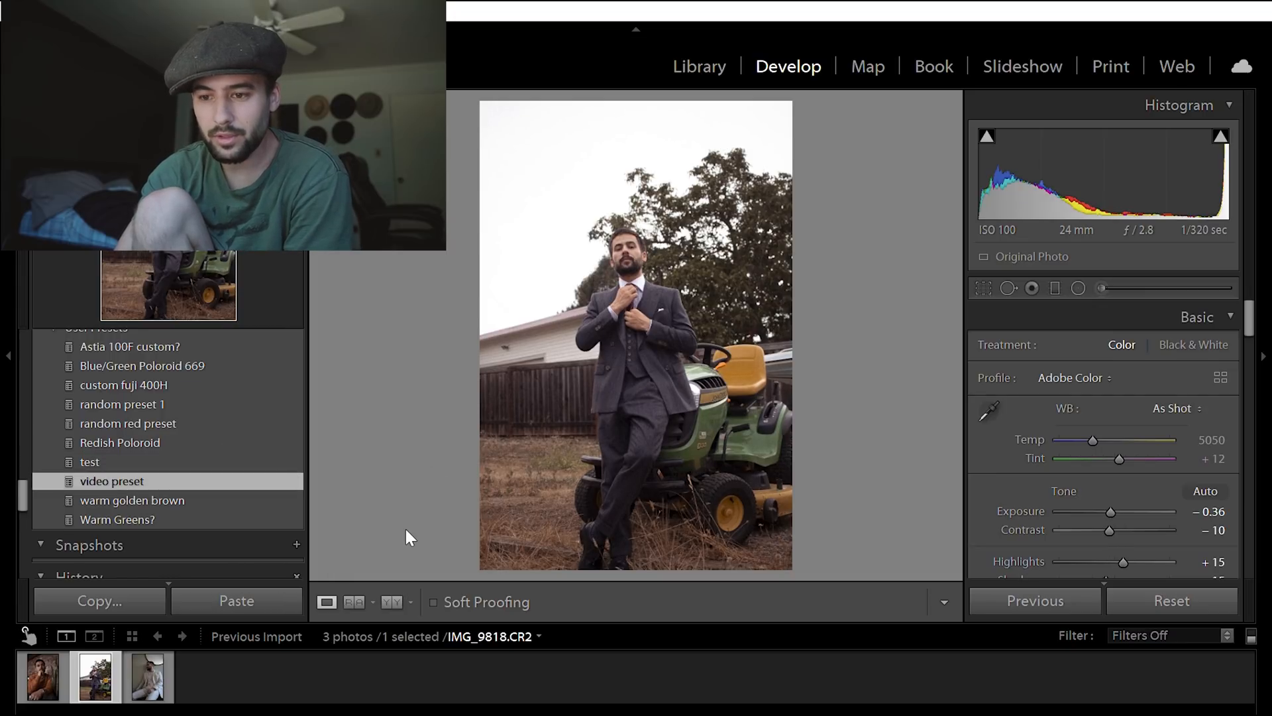
pyautogui.press('y')
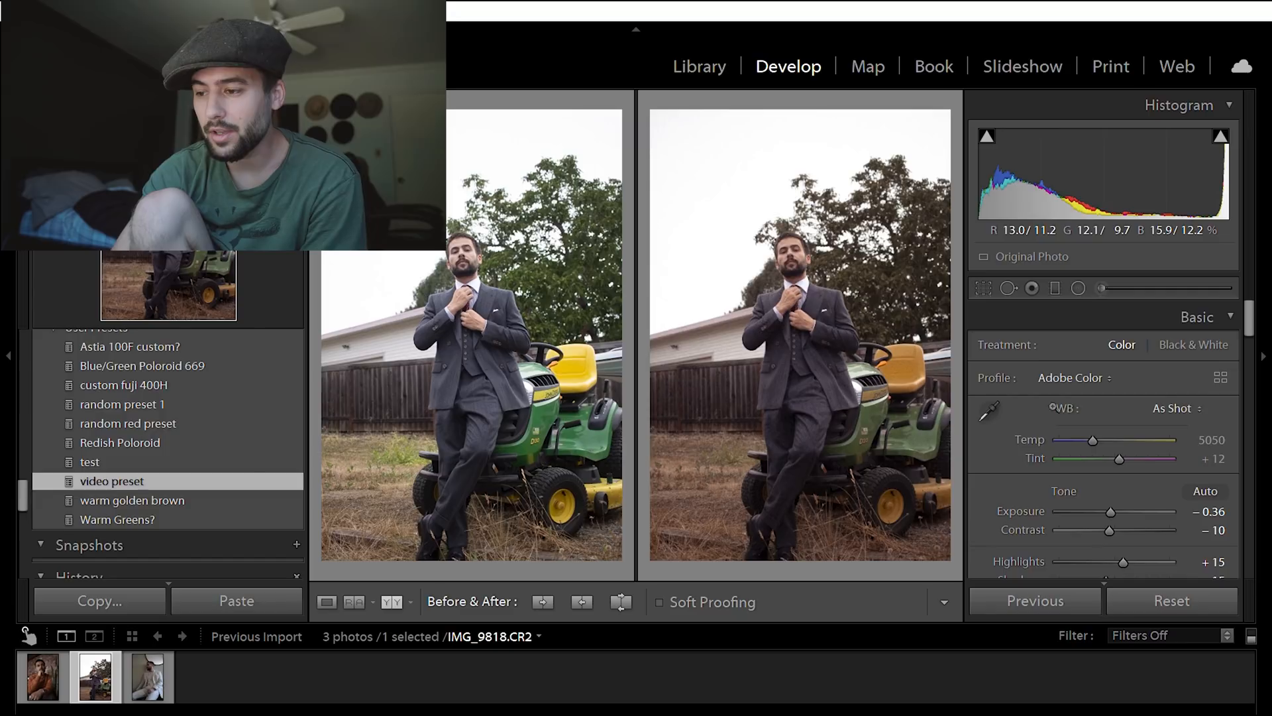
pyautogui.moveTo(1251, 301); pyautogui.dragTo(1251, 308)
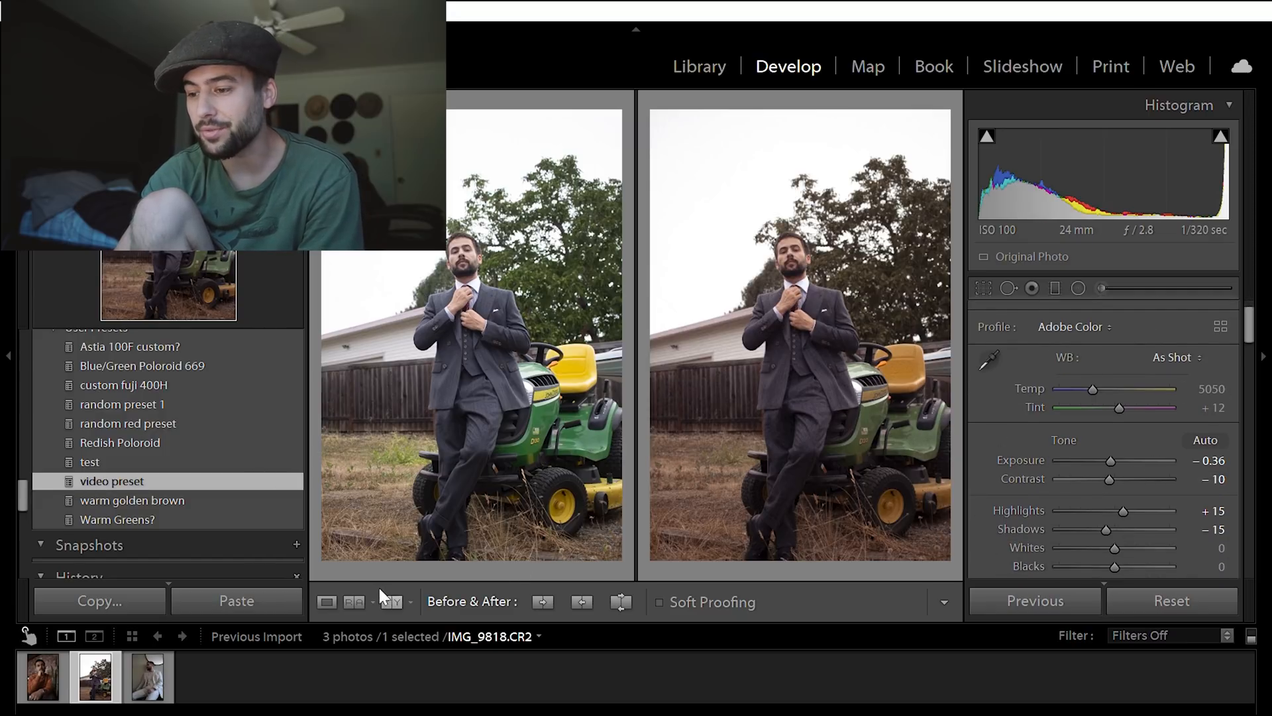
pyautogui.click(327, 601)
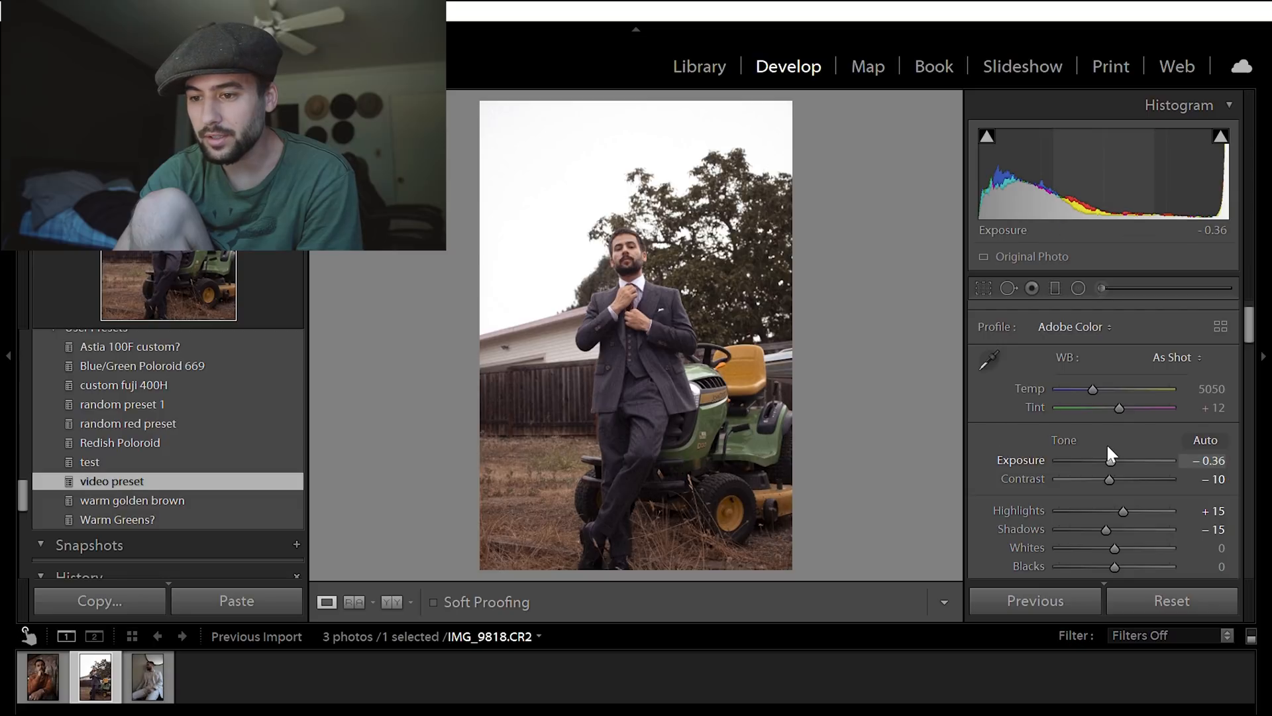
# - Set the exposure to -0.60 and the highlights to -49, and inspect the suit and face up close
pyautogui.moveTo(1110, 458); pyautogui.dragTo(1105, 442)
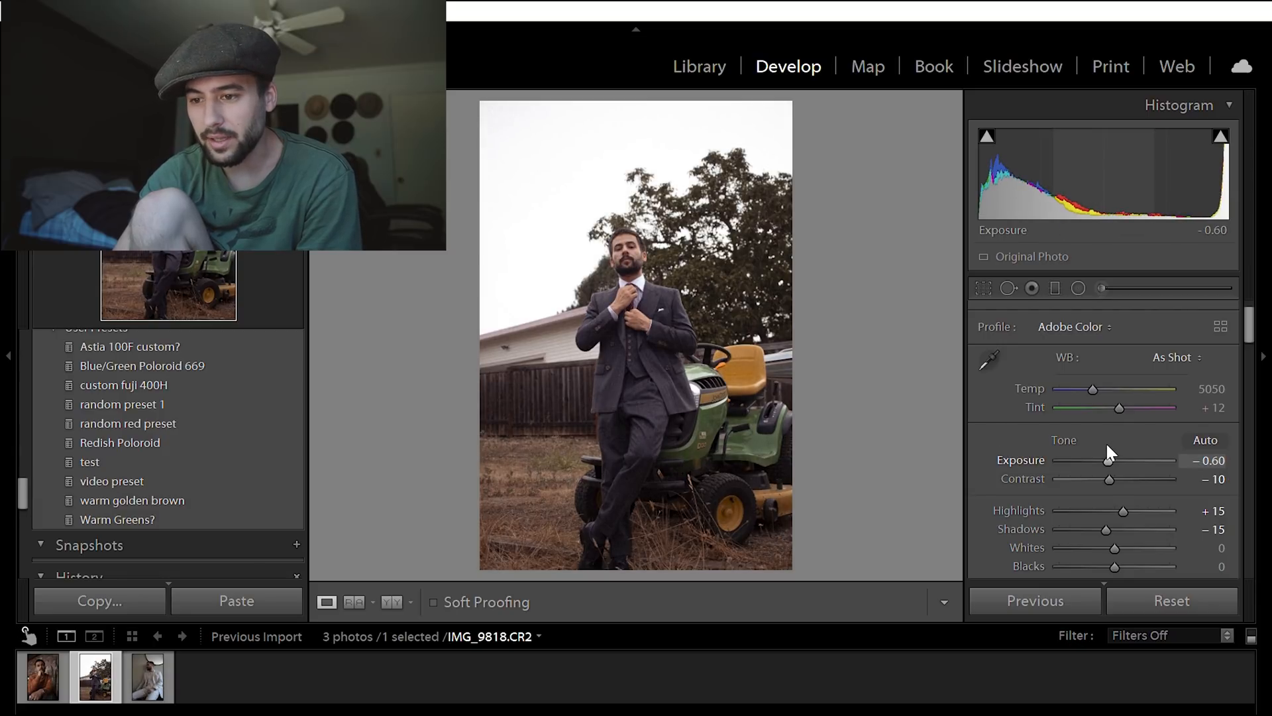
pyautogui.moveTo(1122, 493); pyautogui.dragTo(1085, 493)
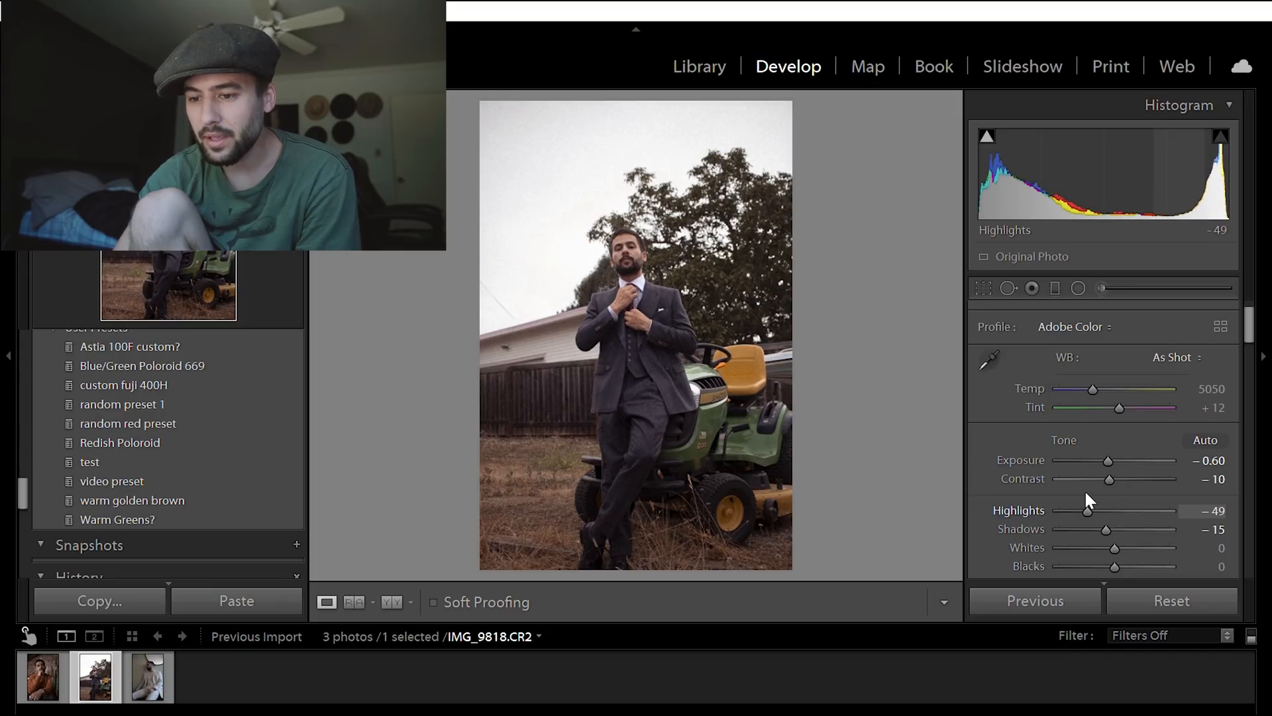
pyautogui.click(1258, 317)
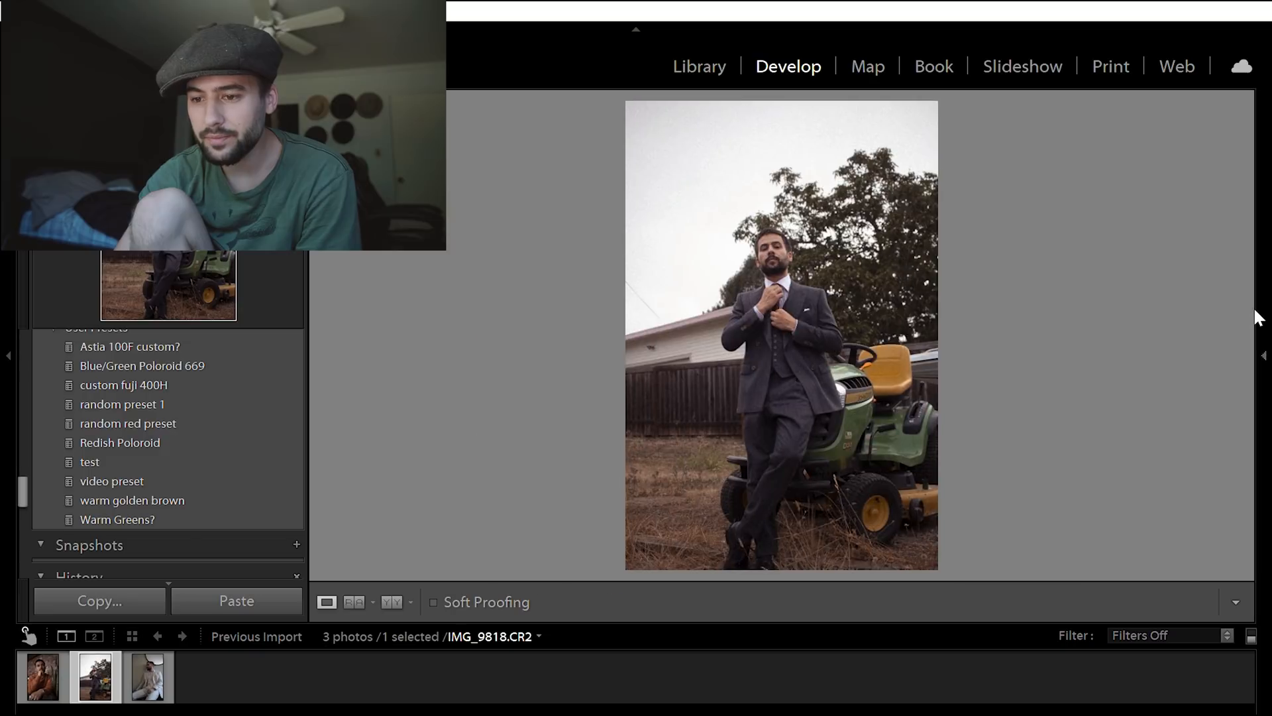
pyautogui.click(1261, 322)
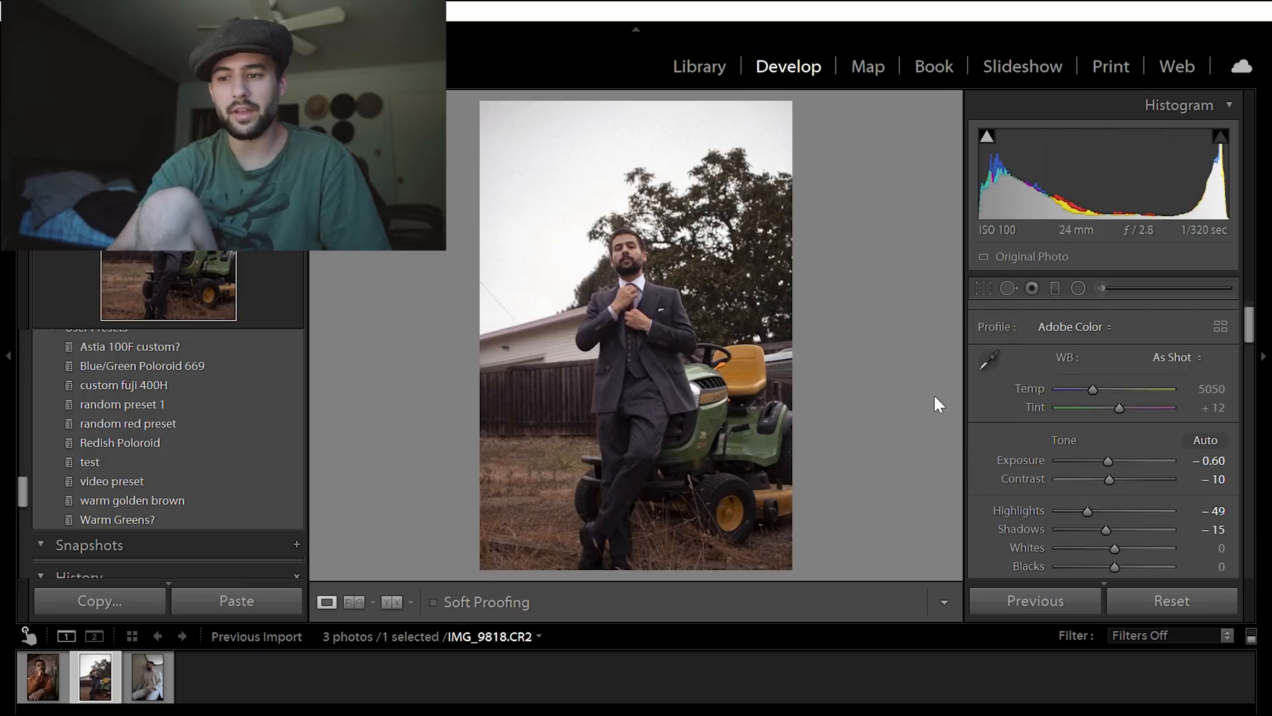
pyautogui.click(660, 284)
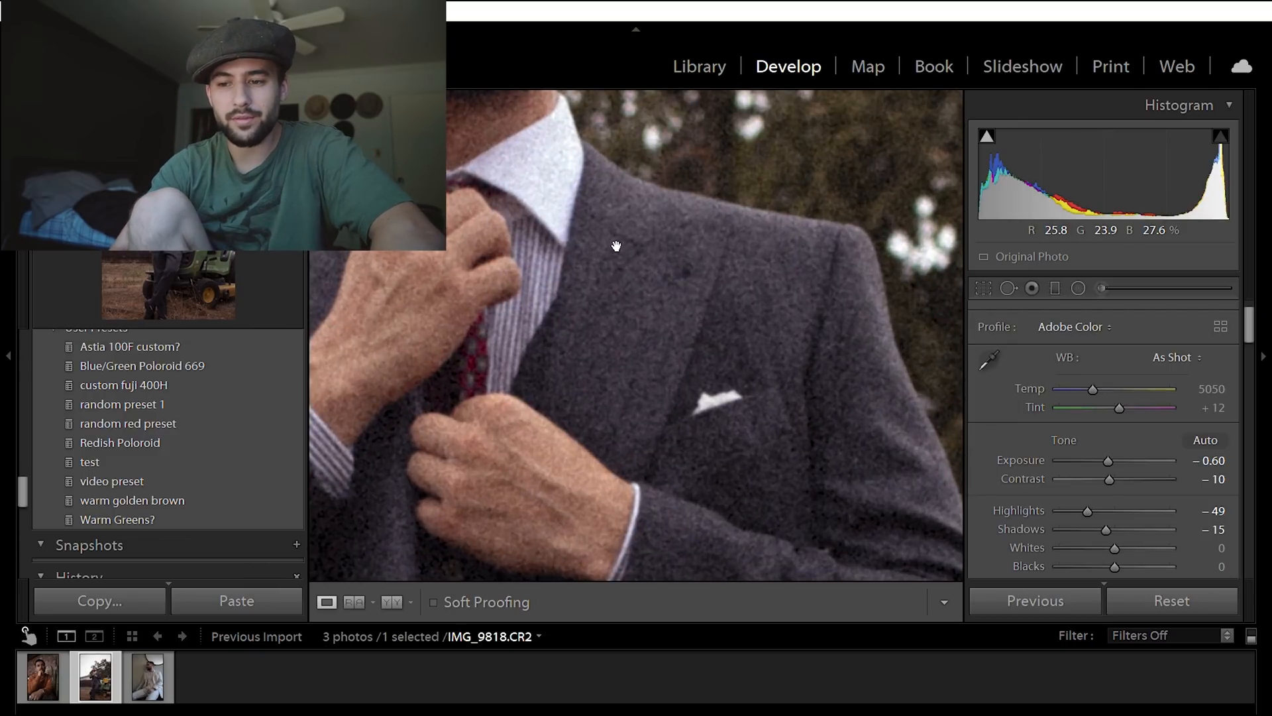
pyautogui.moveTo(539, 264); pyautogui.dragTo(750, 602)
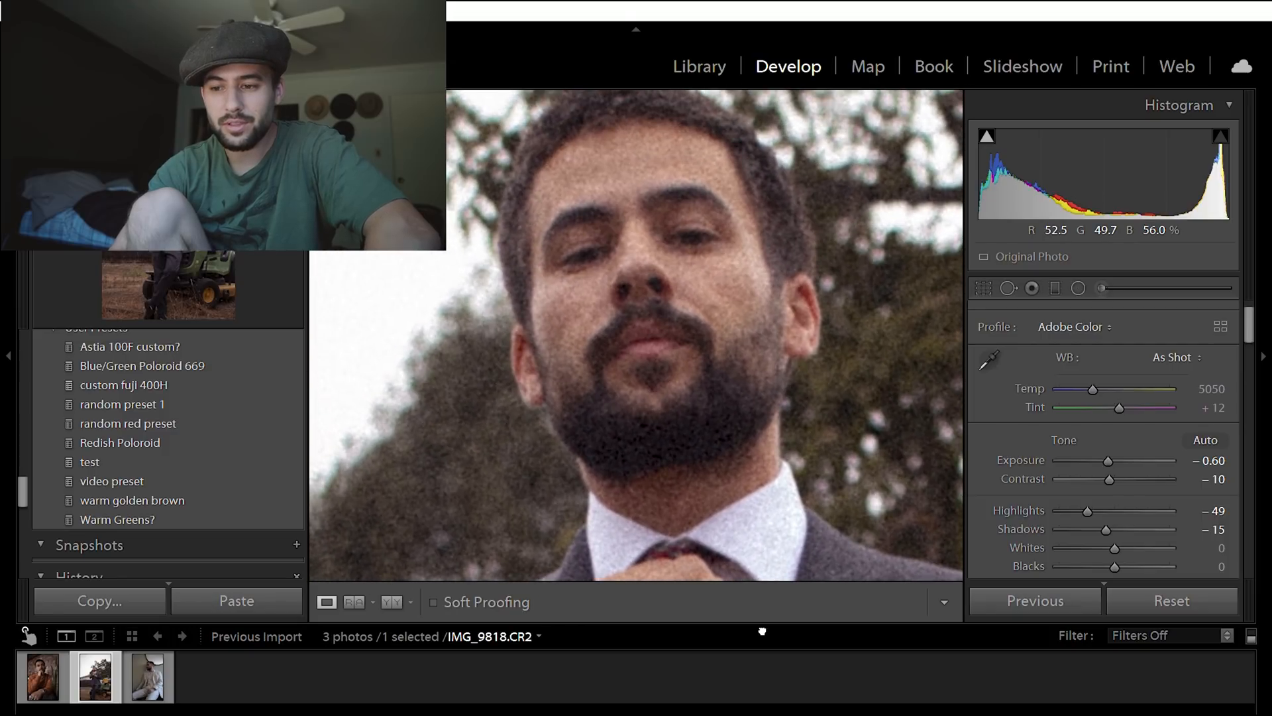
pyautogui.click(692, 389)
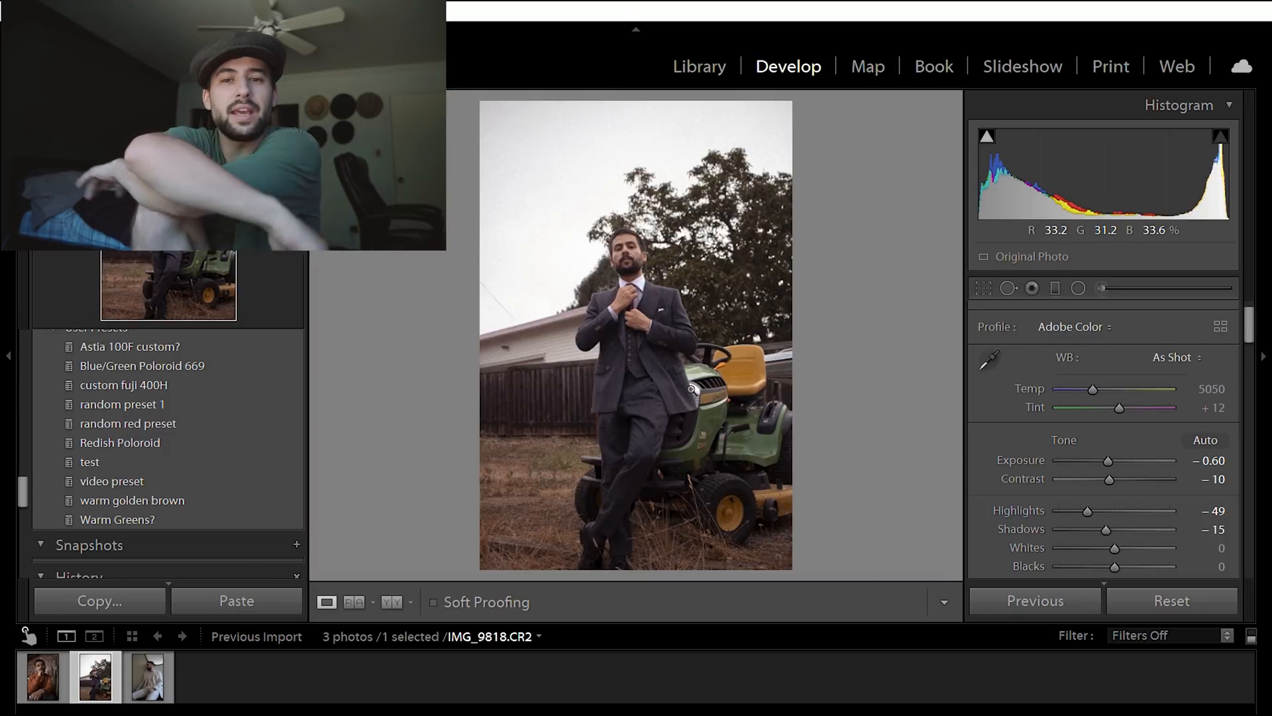